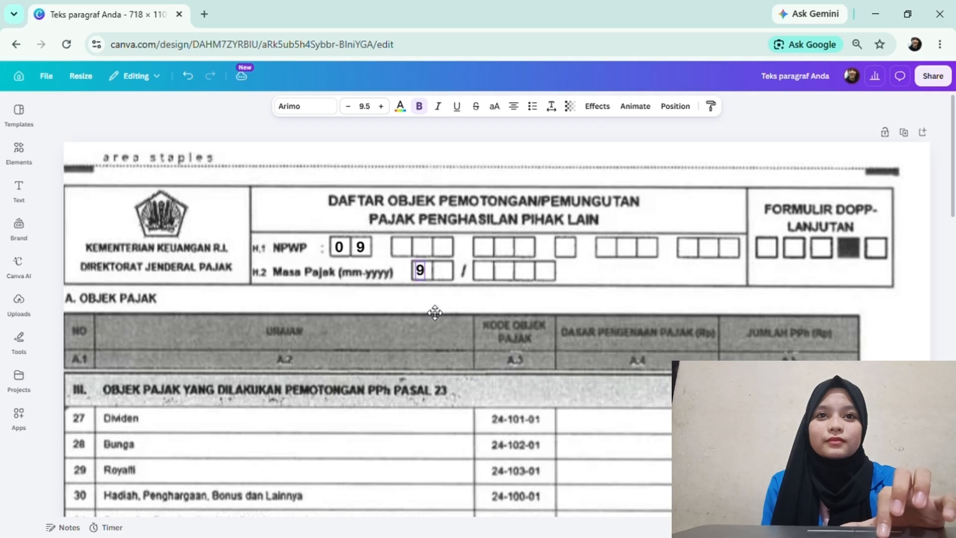
Step: Fill the two Masa Pajak month boxes with the digits 0 and 3, duplicating the first digit for the second box
left_click_drag(434, 312, 435, 312)
double_click(423, 283)
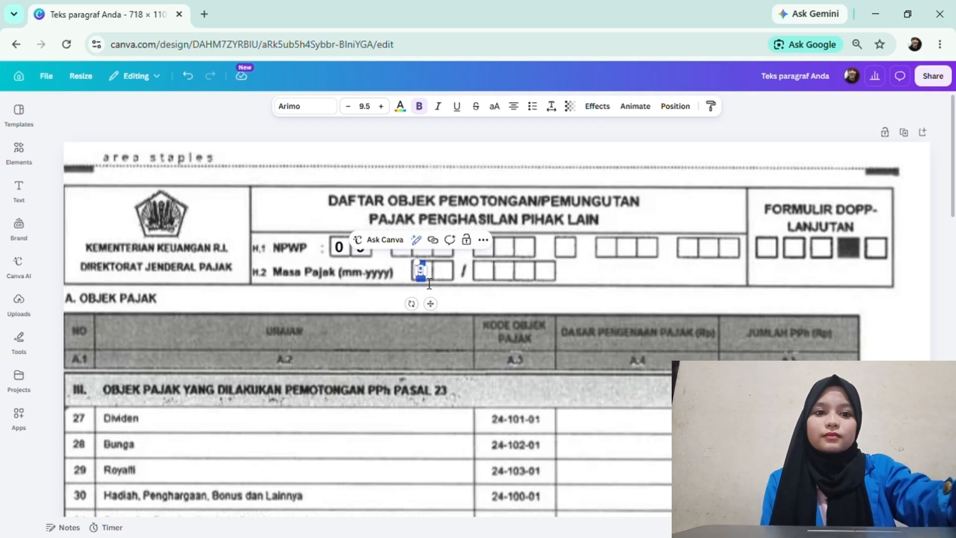
type("0")
left_click(474, 244)
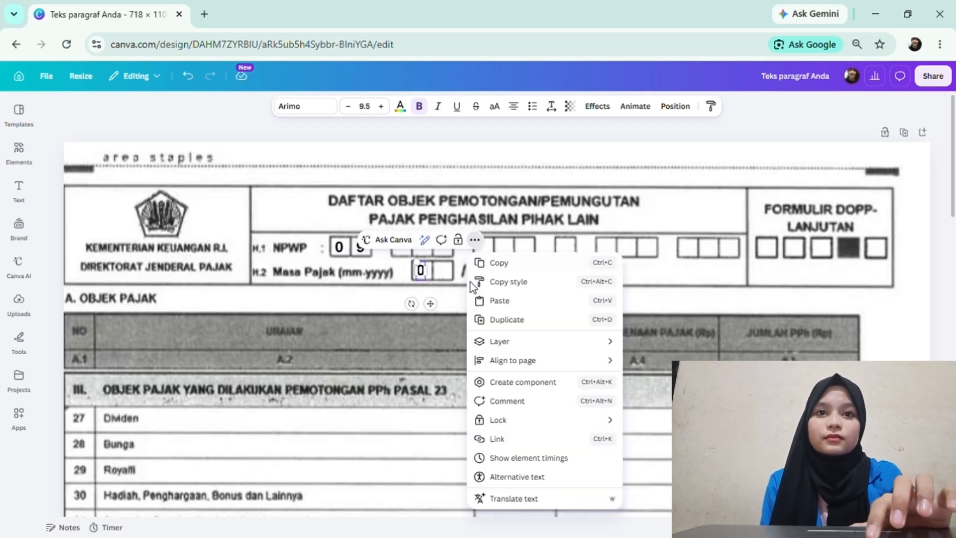
left_click(486, 318)
left_click_drag(490, 327, 456, 311)
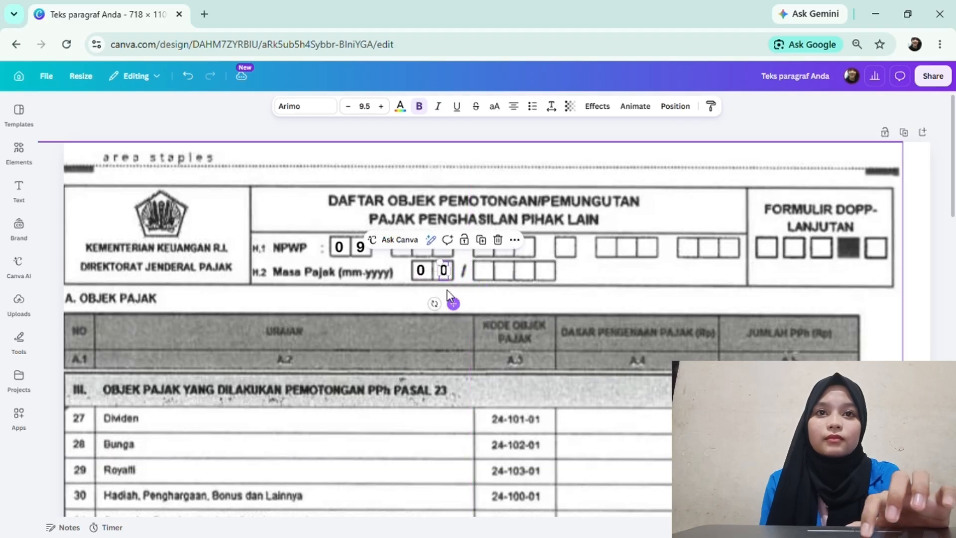
double_click(444, 271)
type("3")
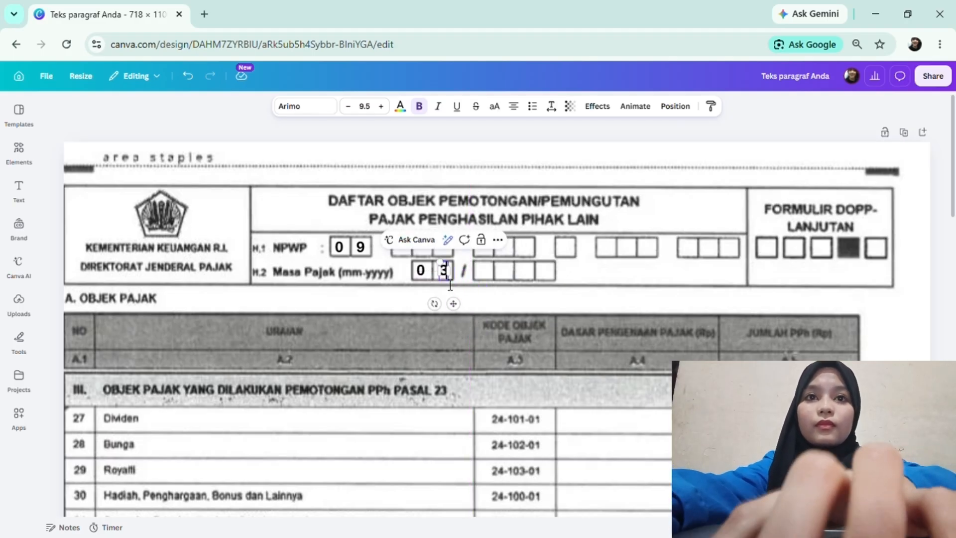
left_click(481, 298)
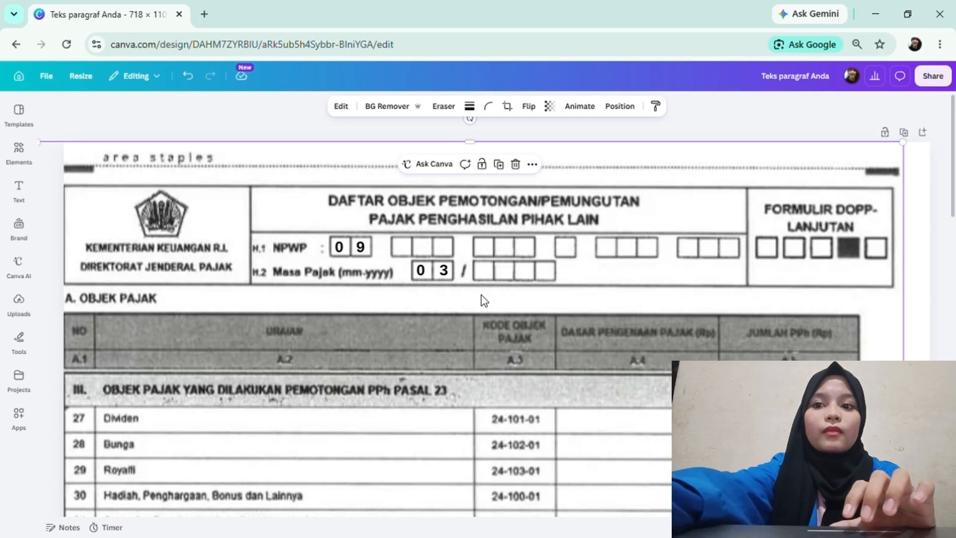
Step: Place a copy of the month digit 3 in the first Masa Pajak year box and change it to 2
left_click(443, 270)
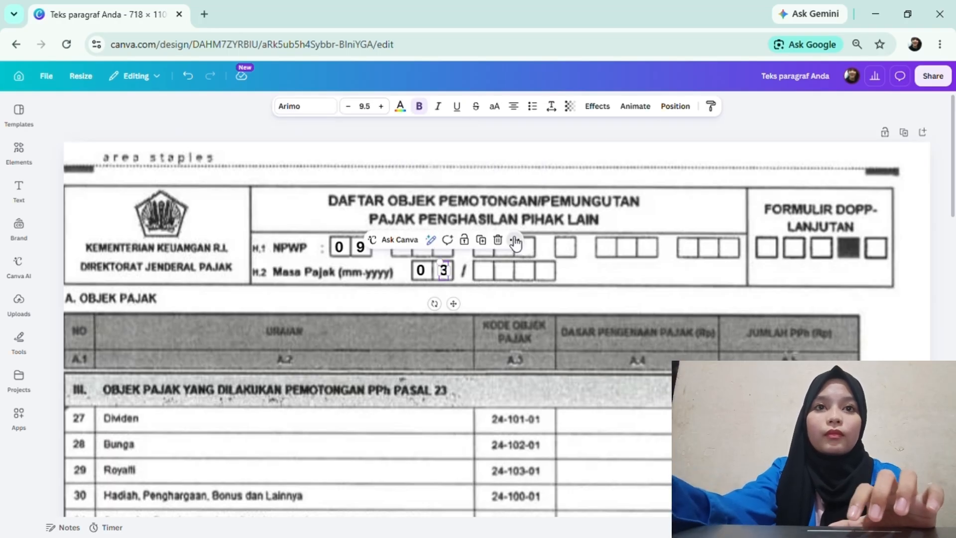
left_click(515, 242)
double_click(483, 309)
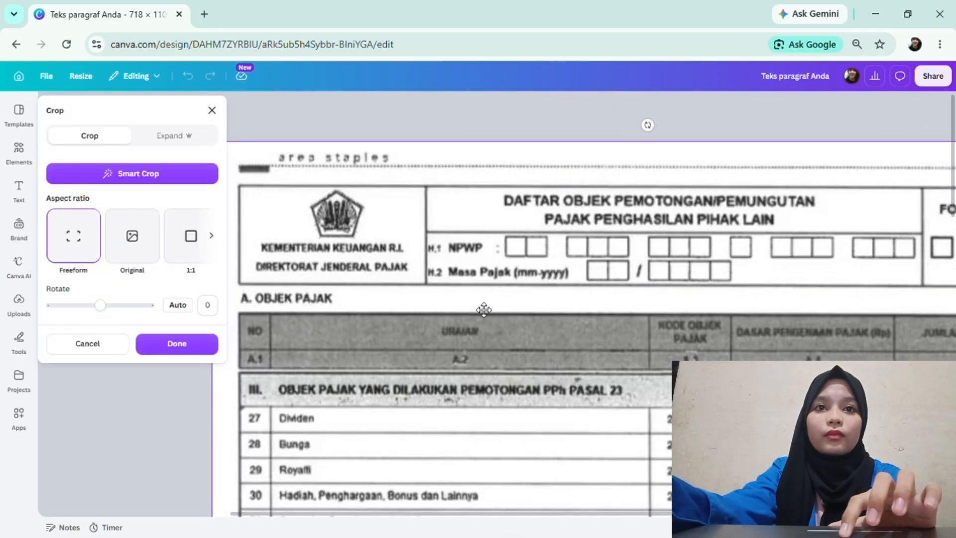
left_click(215, 111)
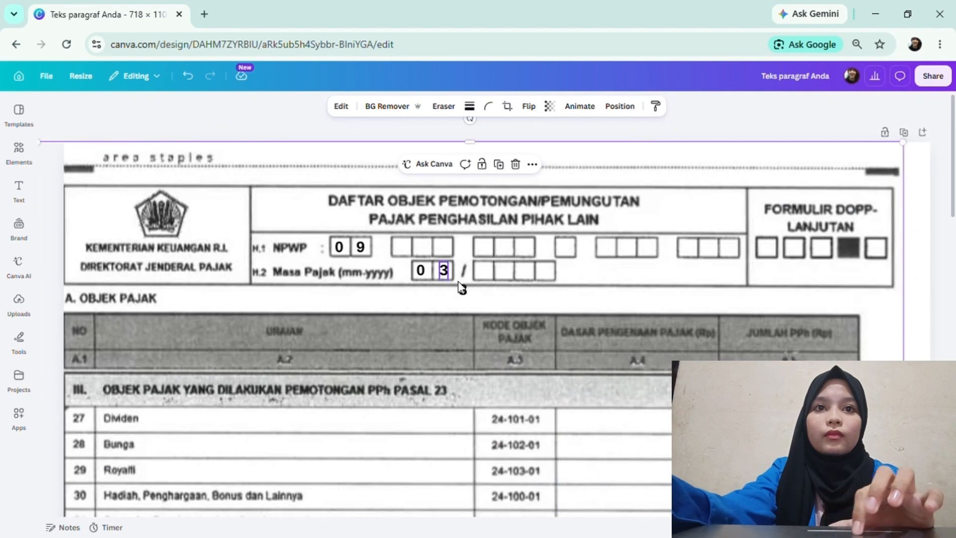
left_click(464, 291)
left_click_drag(467, 286, 491, 282)
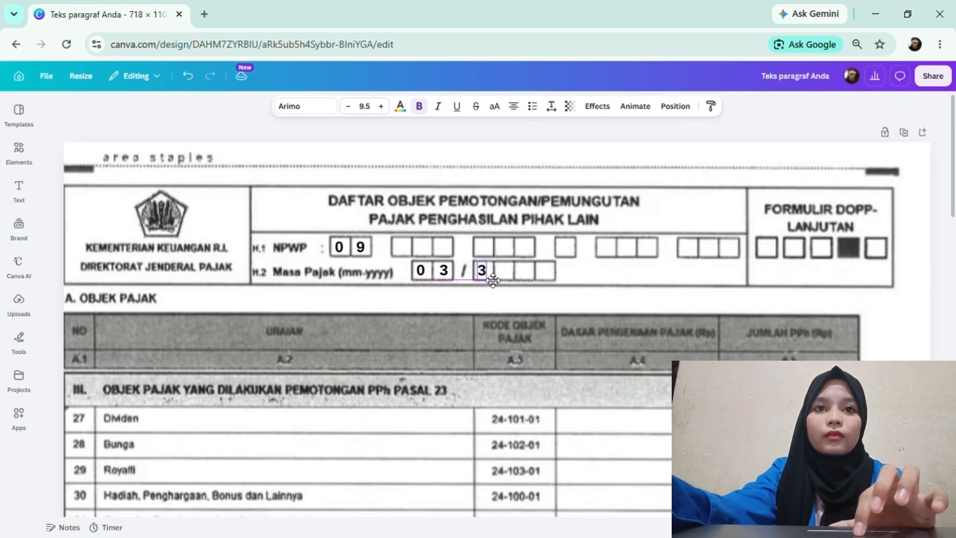
double_click(481, 274)
type("2")
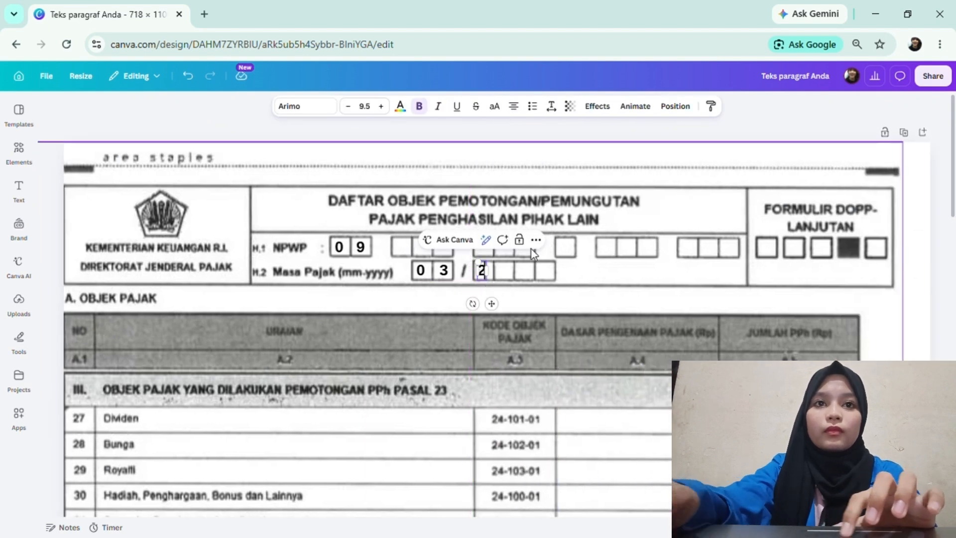
Step: Place copies of the 2 in the third and second year boxes, changing the one in the second box to 0
left_click(536, 240)
left_click(567, 319)
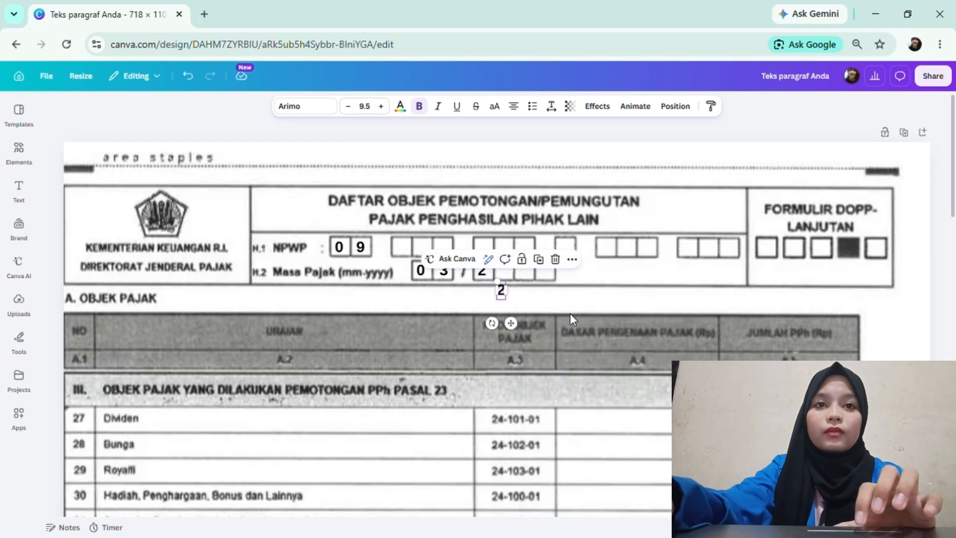
left_click_drag(513, 325, 536, 307)
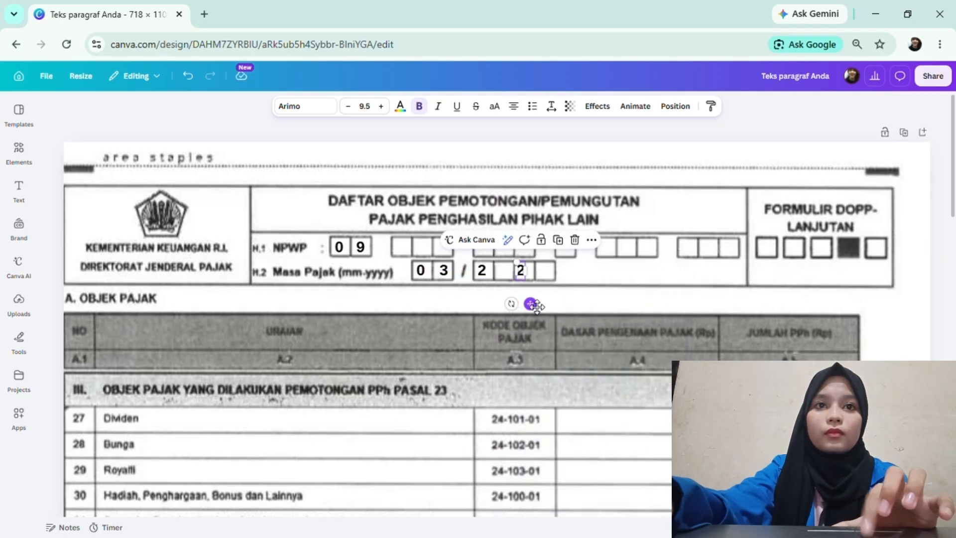
left_click(592, 241)
left_click(617, 318)
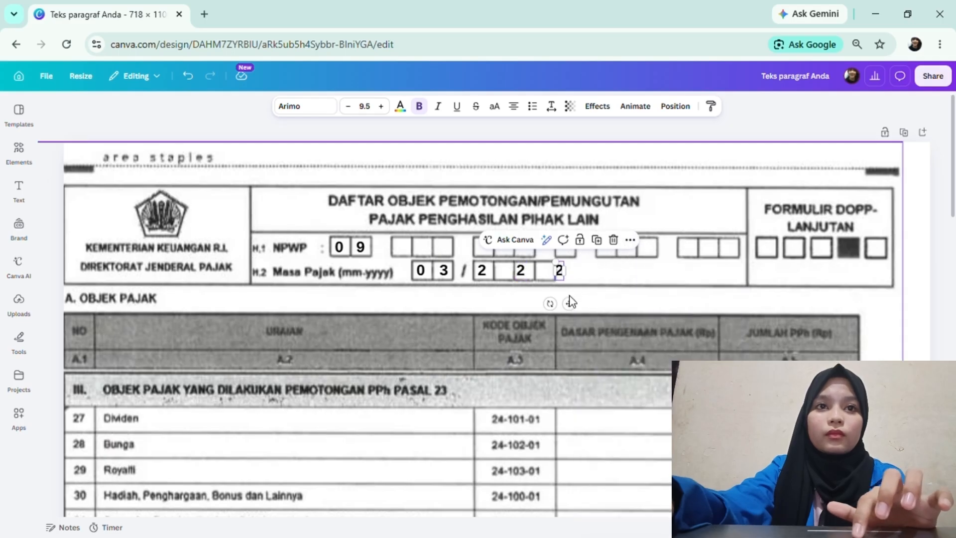
left_click_drag(568, 303, 524, 304)
double_click(506, 272)
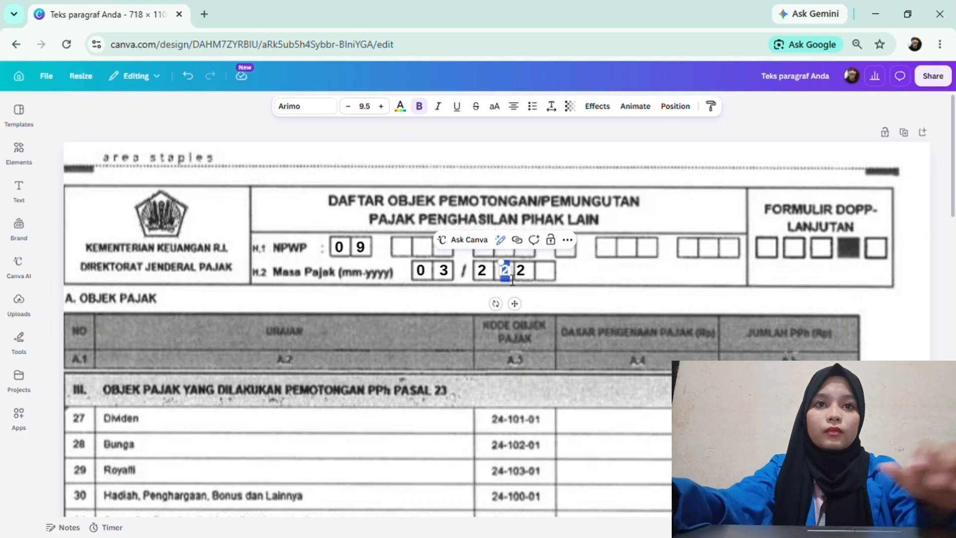
type("0")
Step: Duplicate the 0 into the last Masa Pajak year box and change the copy to 6
left_click(559, 240)
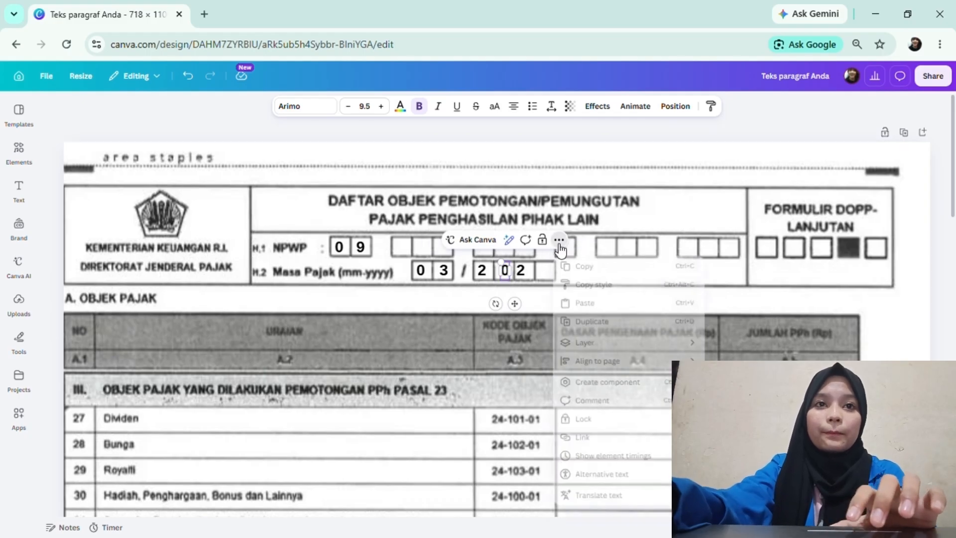
left_click(605, 321)
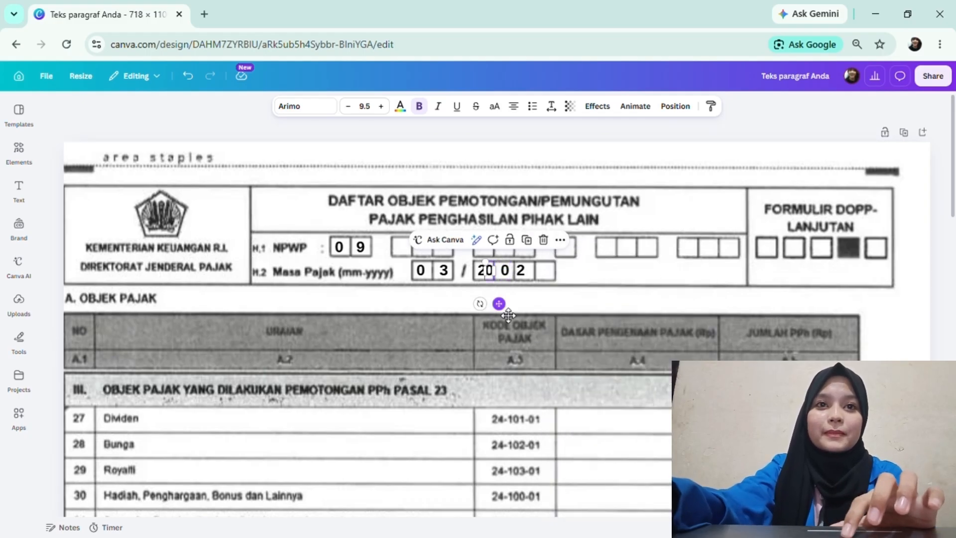
left_click_drag(507, 315, 564, 313)
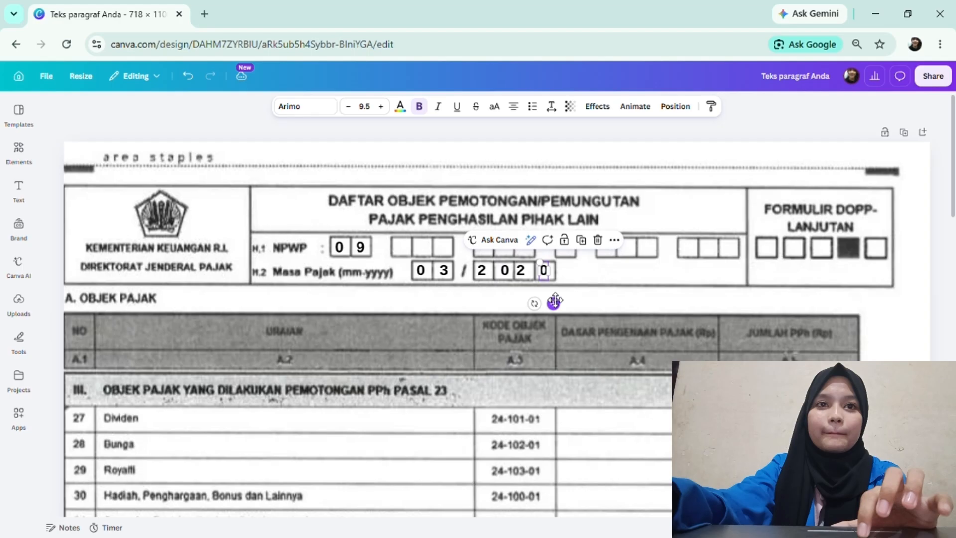
double_click(544, 276)
type("6")
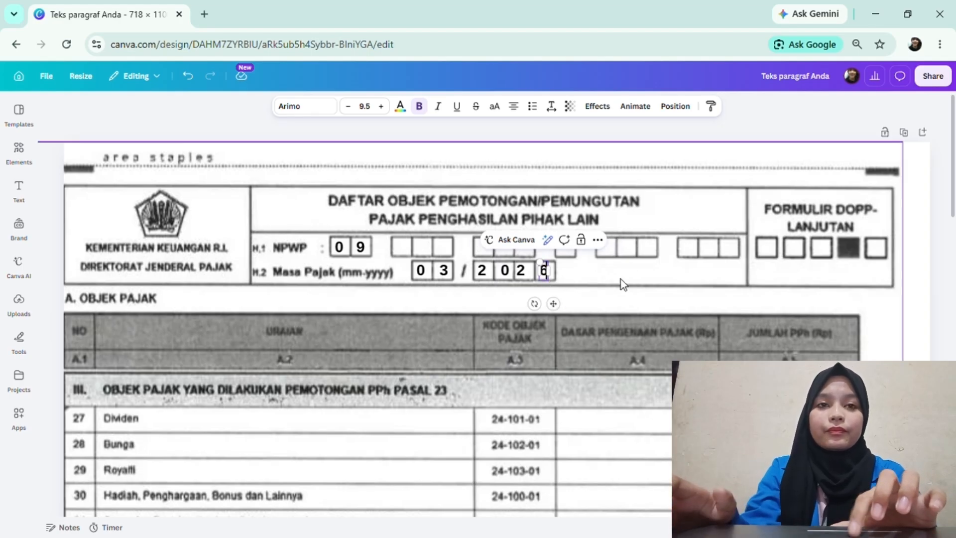
left_click(621, 279)
Step: Enter 40.003.500 as the Dasar Pengenaan Pajak amount in the Jasa Lain row, 32d
scroll(317, 313, "down", 3)
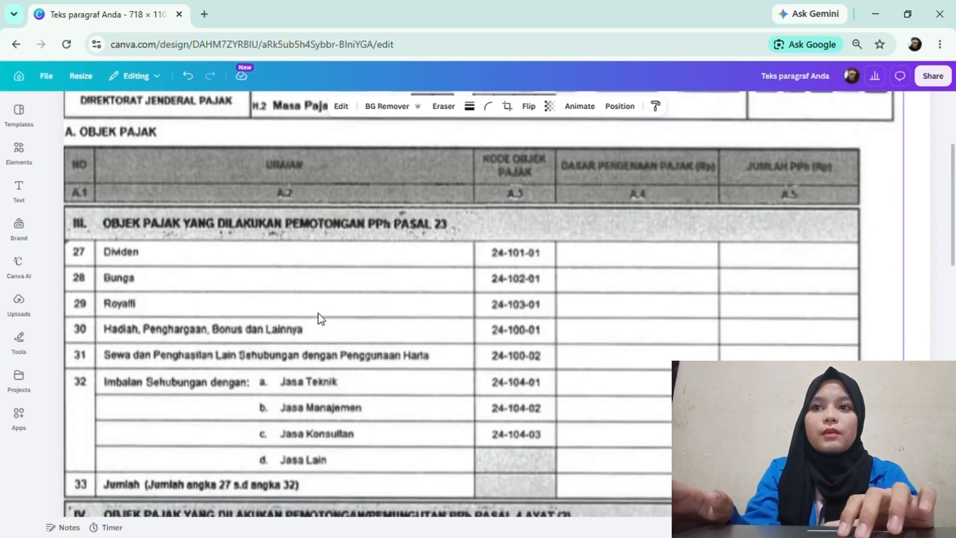
scroll(319, 318, "down", 1)
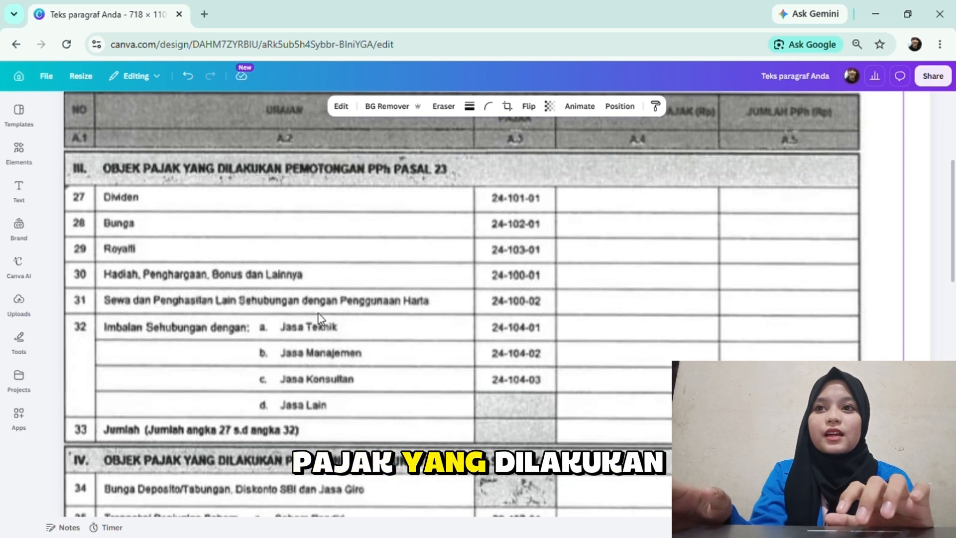
scroll(317, 319, "down", 1)
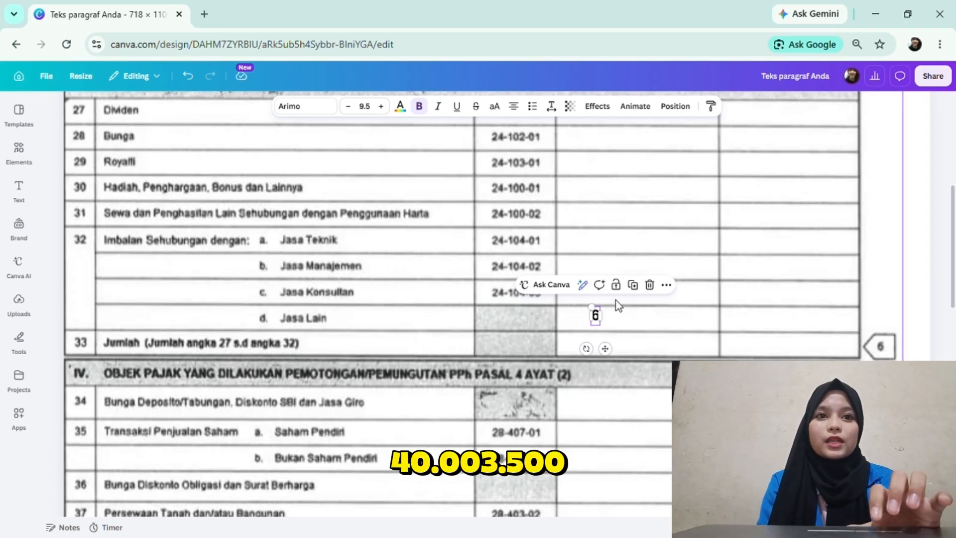
double_click(595, 317)
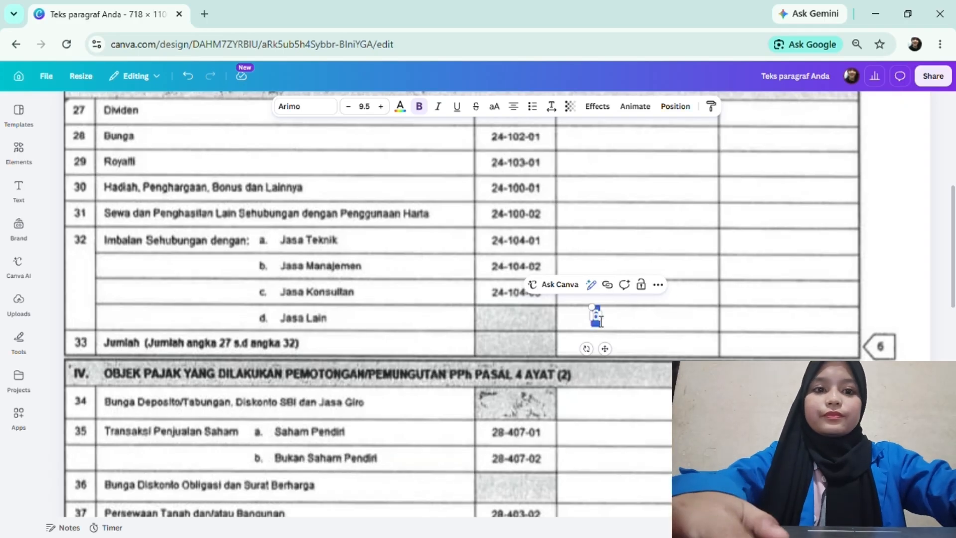
type("40.003")
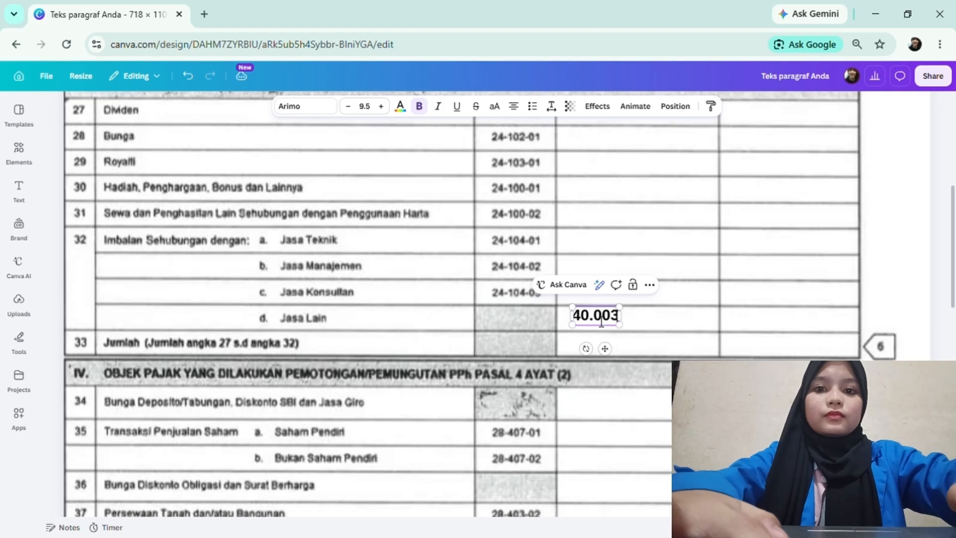
type(".599")
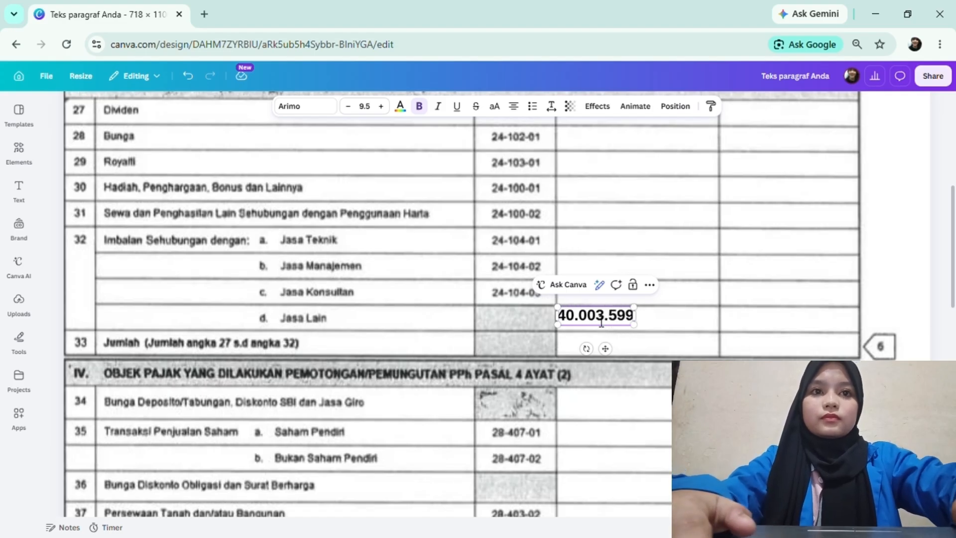
key("BackSpace")
key("BackSpace")
type("00")
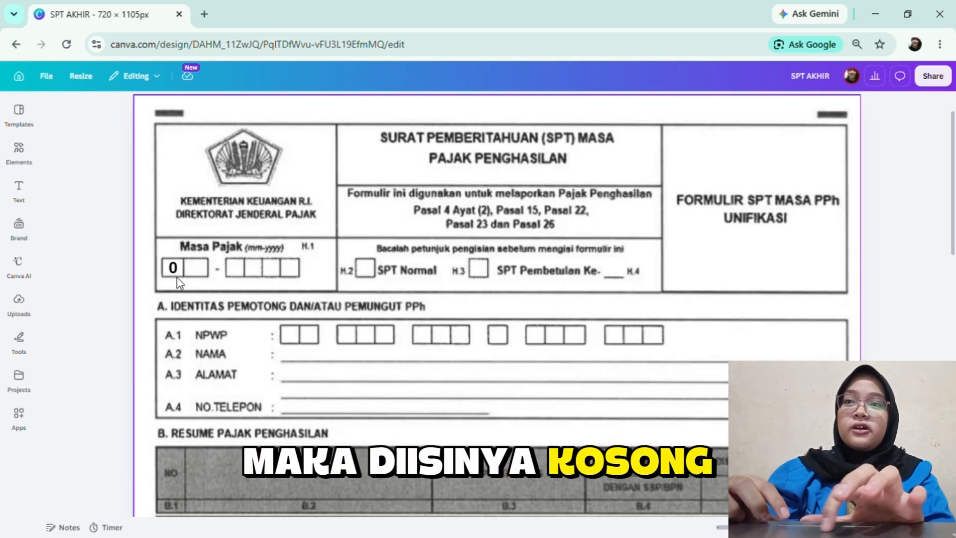
Step: In the SPT AKHIR design, duplicate the Masa Pajak 0, change the copy to 3 and place it in the second month box
left_click(174, 265)
left_click(211, 238)
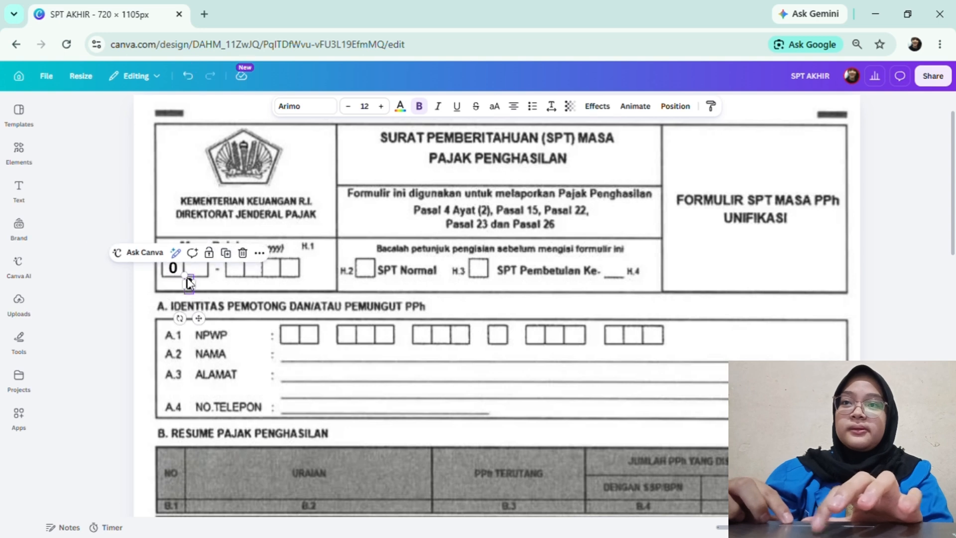
double_click(190, 285)
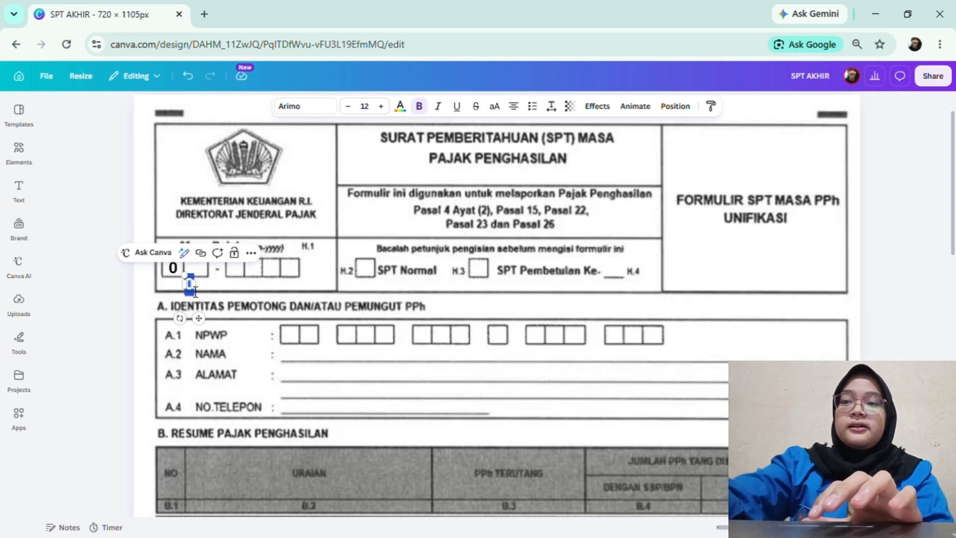
type("3")
left_click_drag(199, 318, 220, 302)
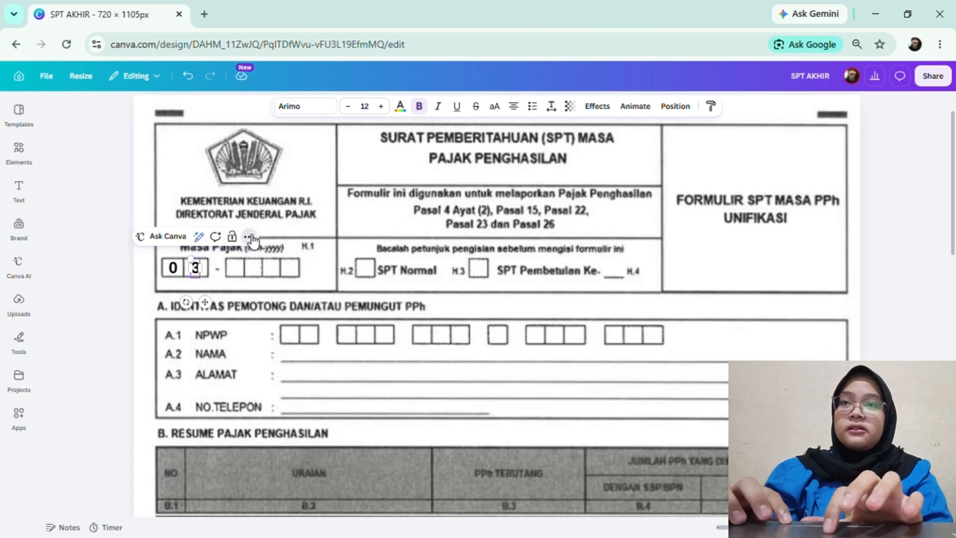
Step: Duplicate the month digit 3 and change the copy to 2
left_click(249, 237)
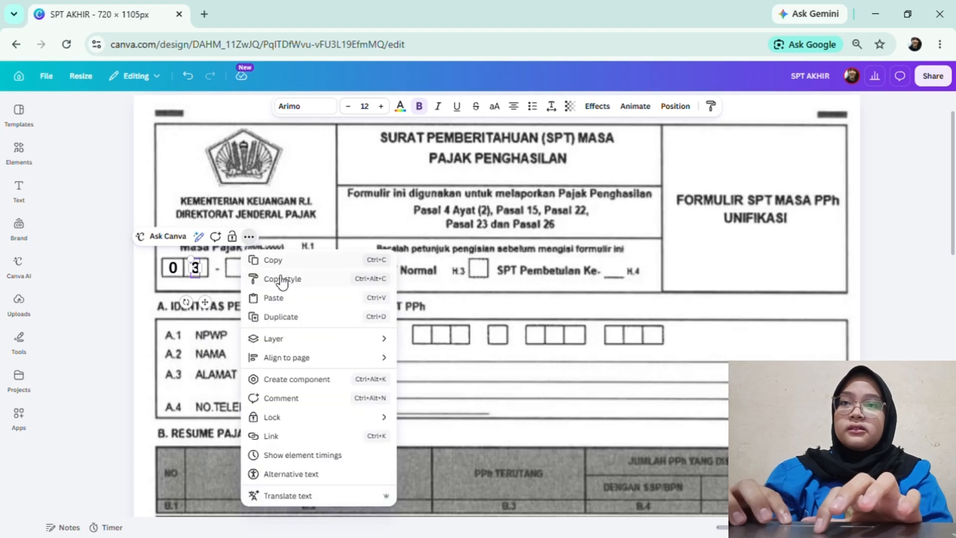
left_click(272, 317)
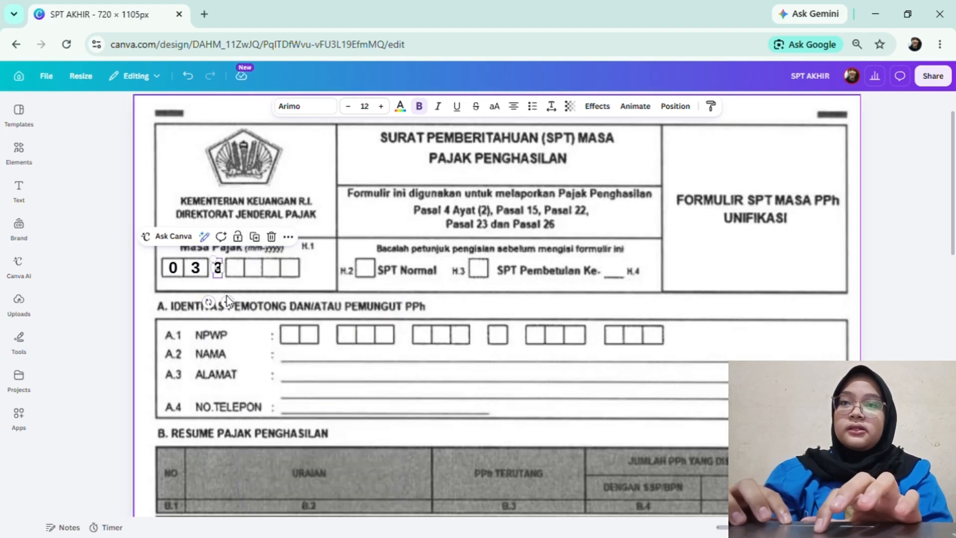
double_click(218, 273)
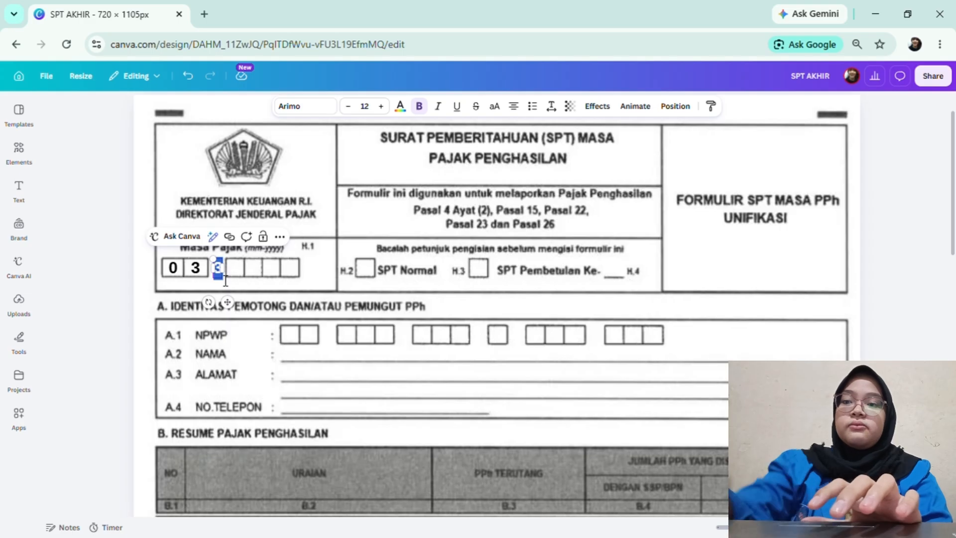
type("2")
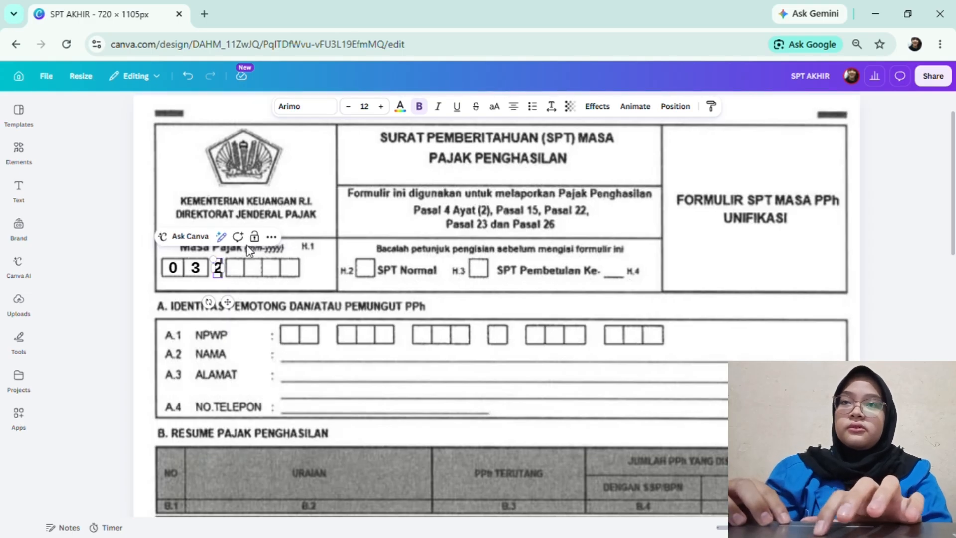
Step: Duplicate the Masa Pajak 2, fill the first two year boxes with the digits, and change the second one to 0
left_click(273, 240)
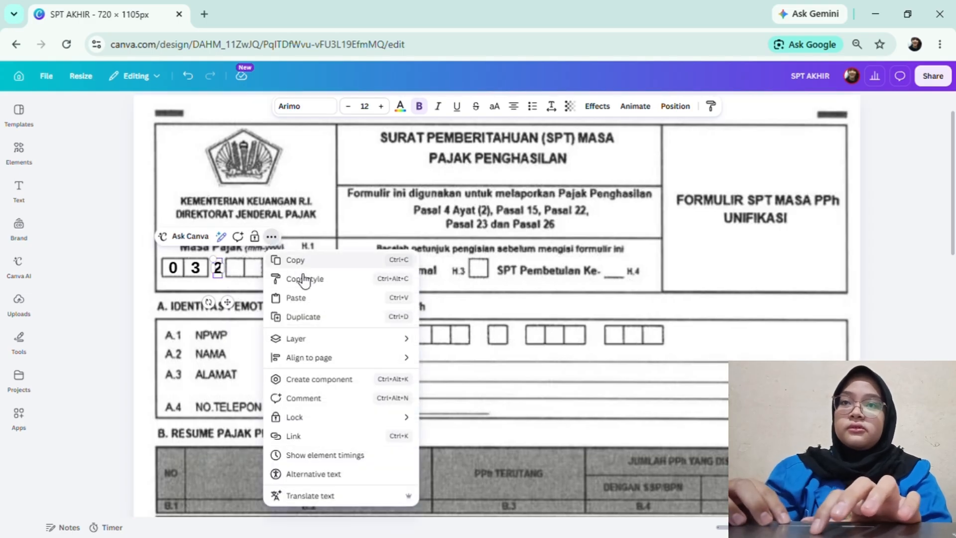
left_click(300, 315)
left_click_drag(240, 284, 235, 284)
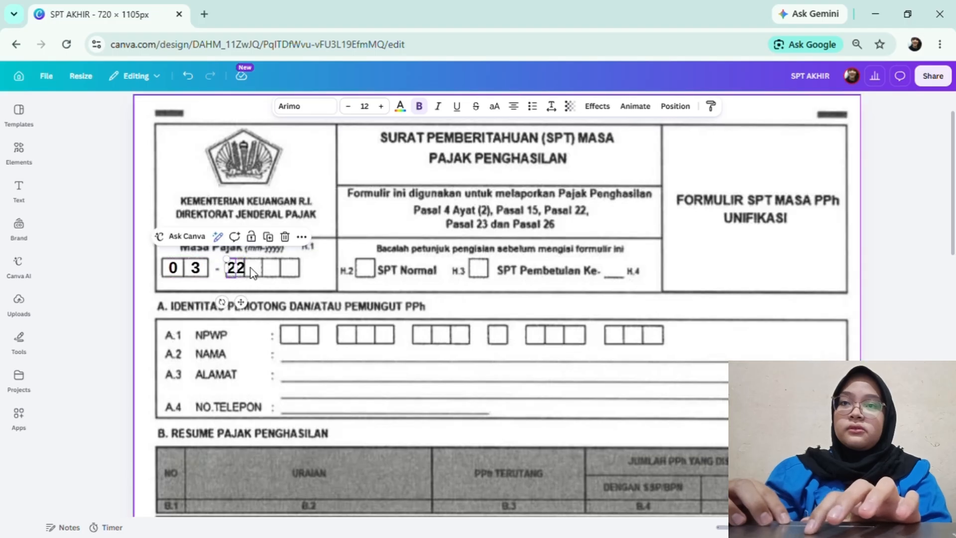
left_click(273, 286)
left_click_drag(244, 272, 259, 273)
double_click(259, 274)
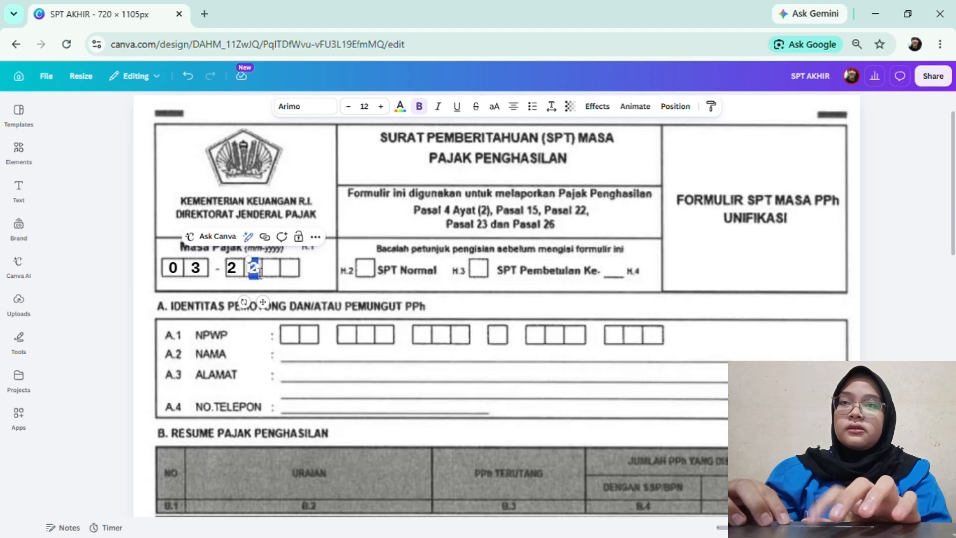
type("0")
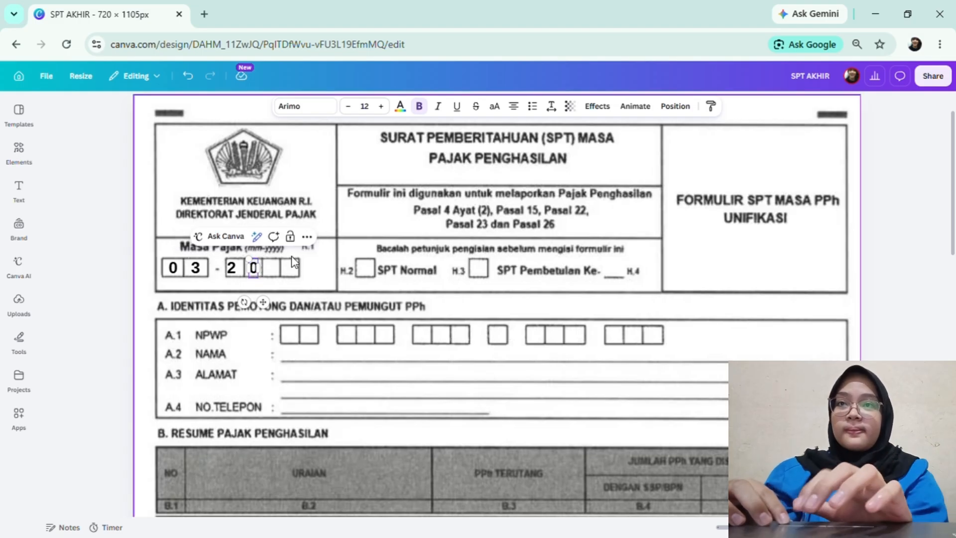
Step: Duplicate the year digit 0, change the copy to 2 and place it in the third Masa Pajak year box
left_click(306, 236)
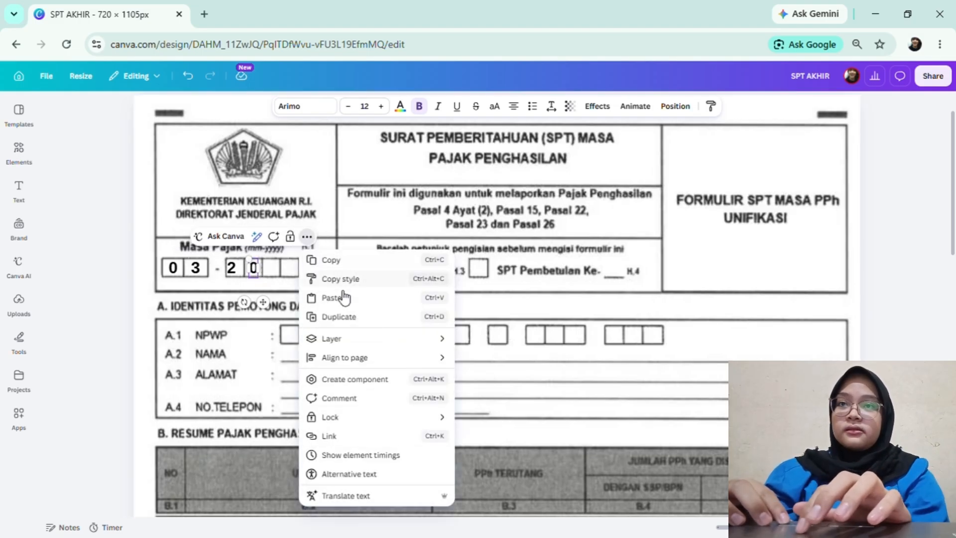
left_click(344, 318)
double_click(272, 289)
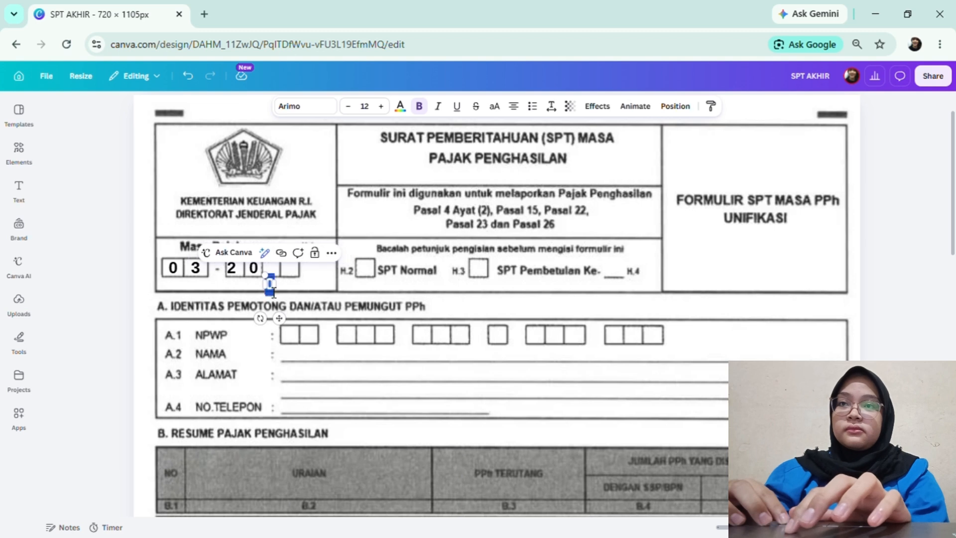
type("2")
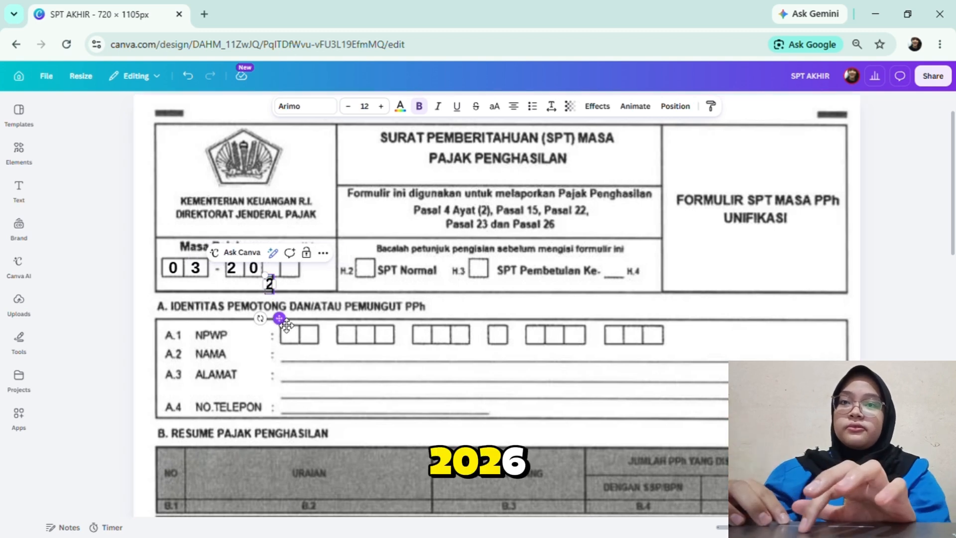
left_click_drag(279, 319, 286, 308)
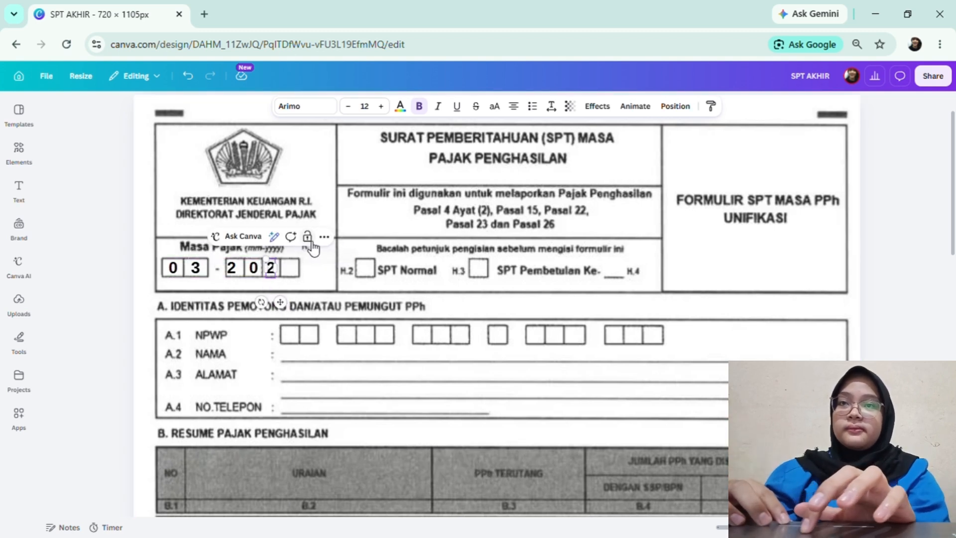
Step: Duplicate the third year digit, change the copy to 6 and center it in the last Masa Pajak year box
left_click(324, 237)
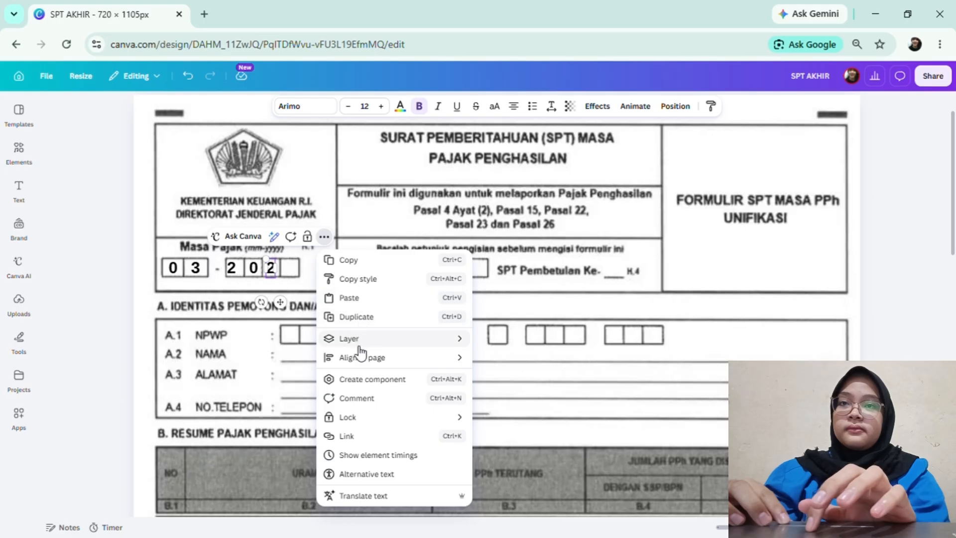
left_click(360, 321)
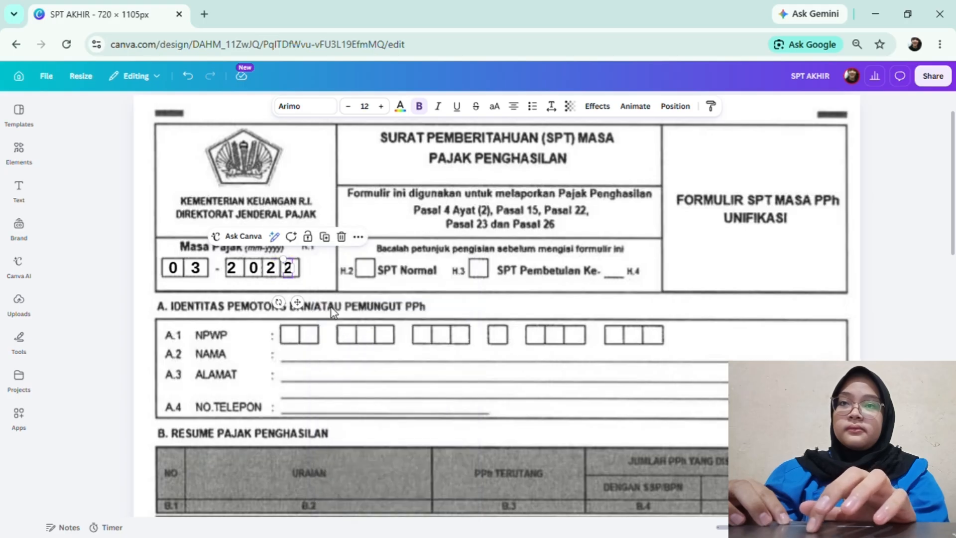
double_click(293, 278)
type("6")
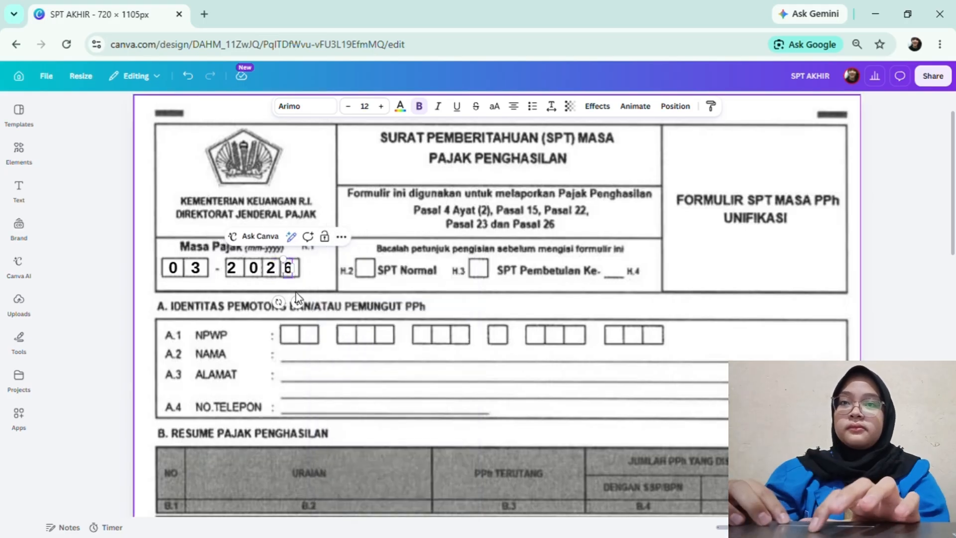
left_click_drag(298, 302, 306, 304)
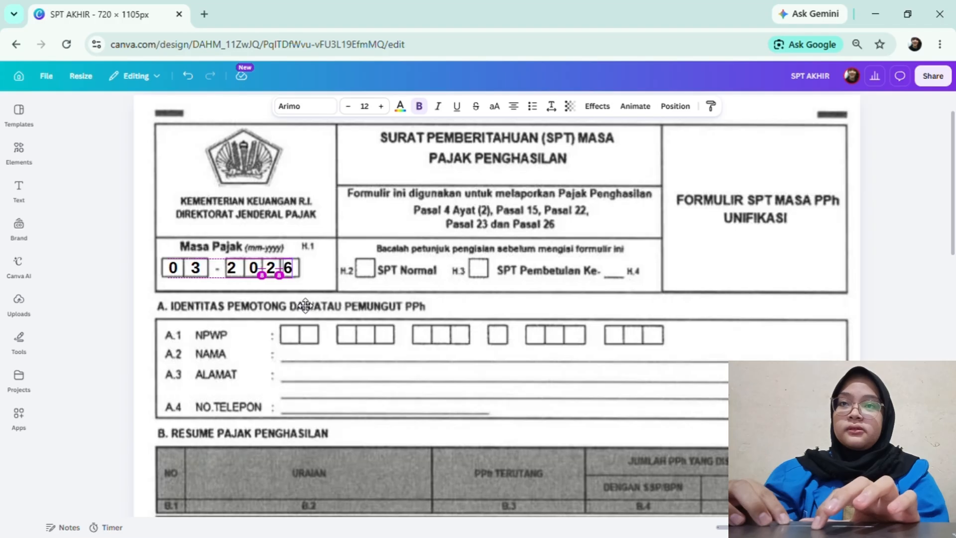
left_click(385, 283)
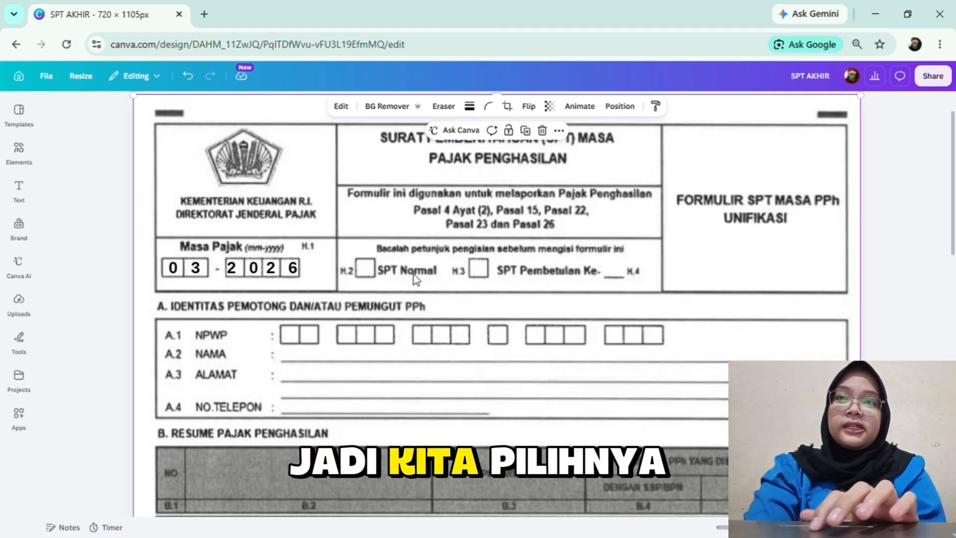
Step: Mark the SPT Normal box, H.2, with a V made from a duplicate of the year digit 6
left_click(298, 278)
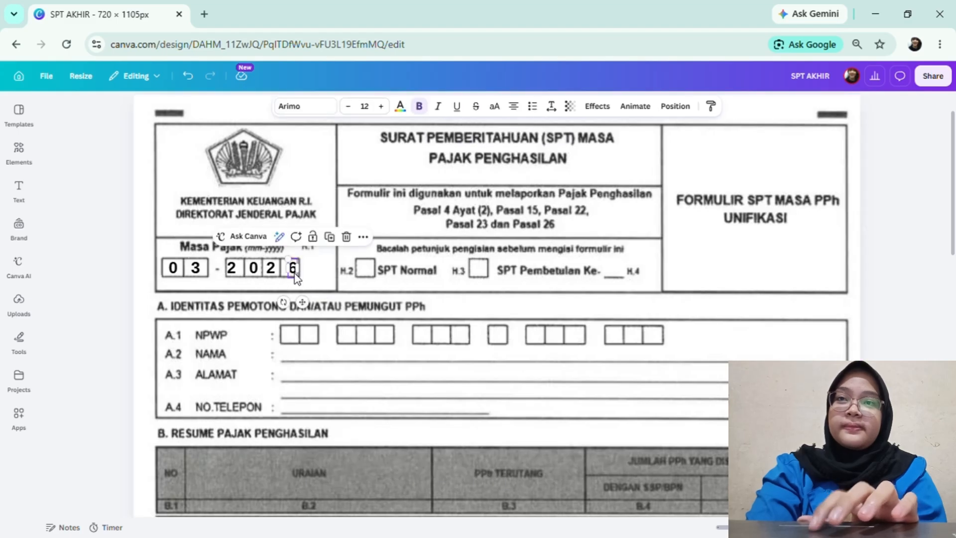
left_click(355, 242)
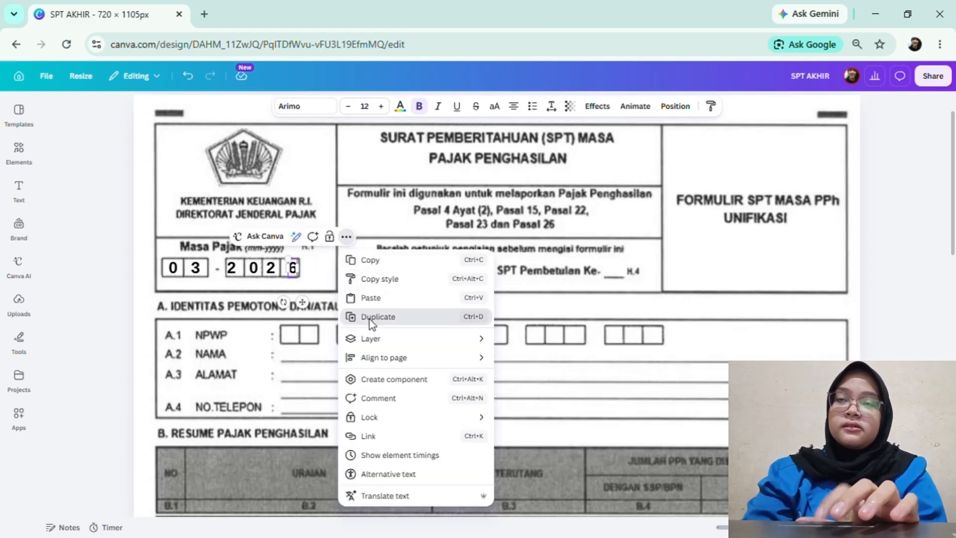
left_click(375, 315)
left_click_drag(321, 319, 383, 306)
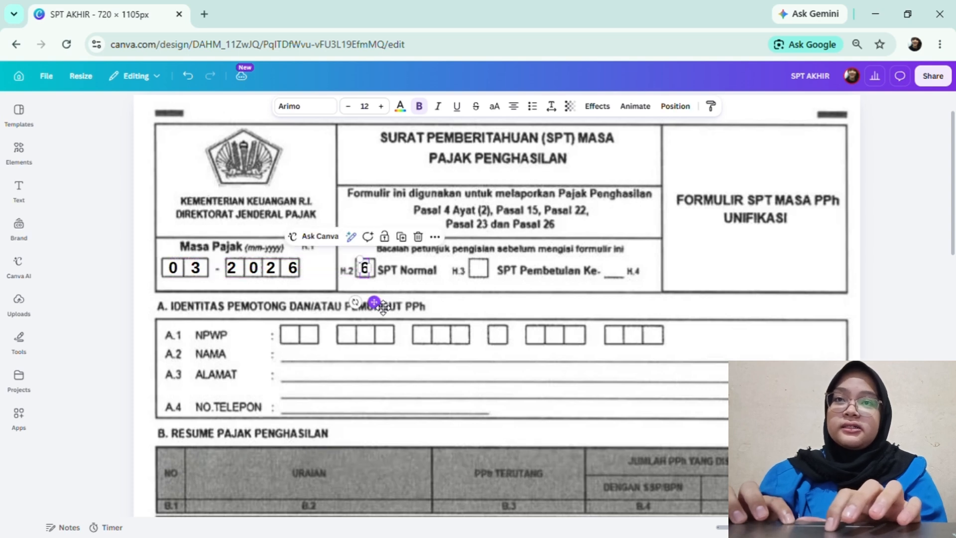
double_click(371, 277)
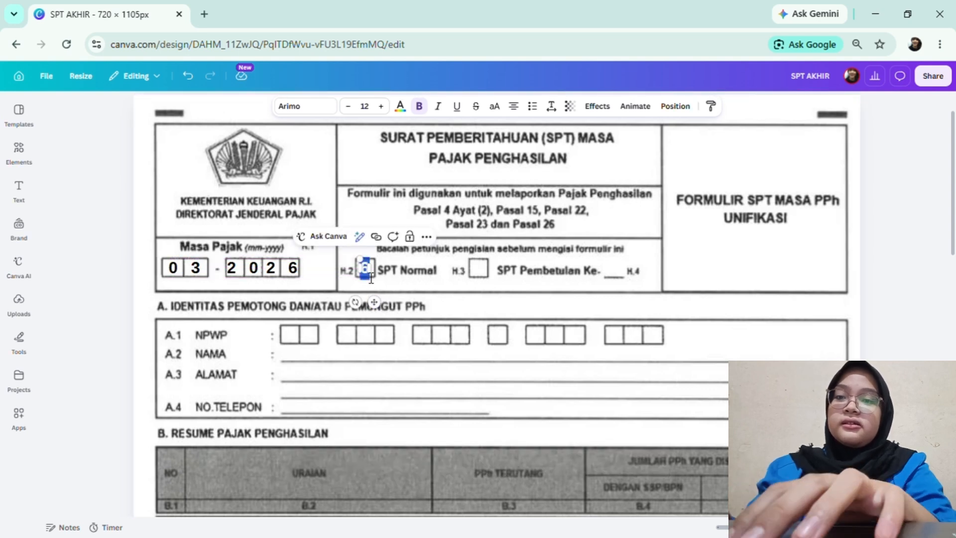
type("V")
left_click(441, 341)
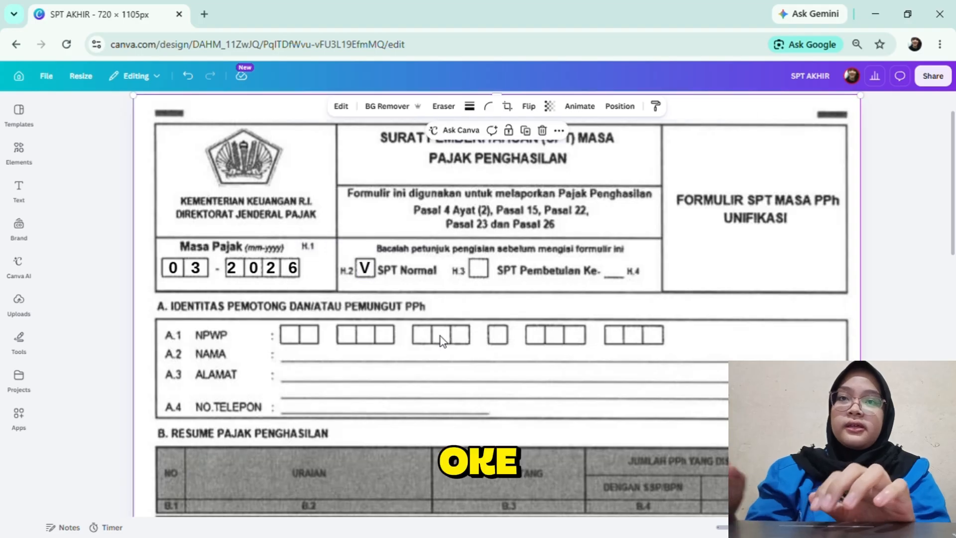
Step: Fill the first two NPWP boxes in row A.1 with the tax number's opening digits, using copies of the Masa Pajak 0
scroll(441, 340, "down", 3)
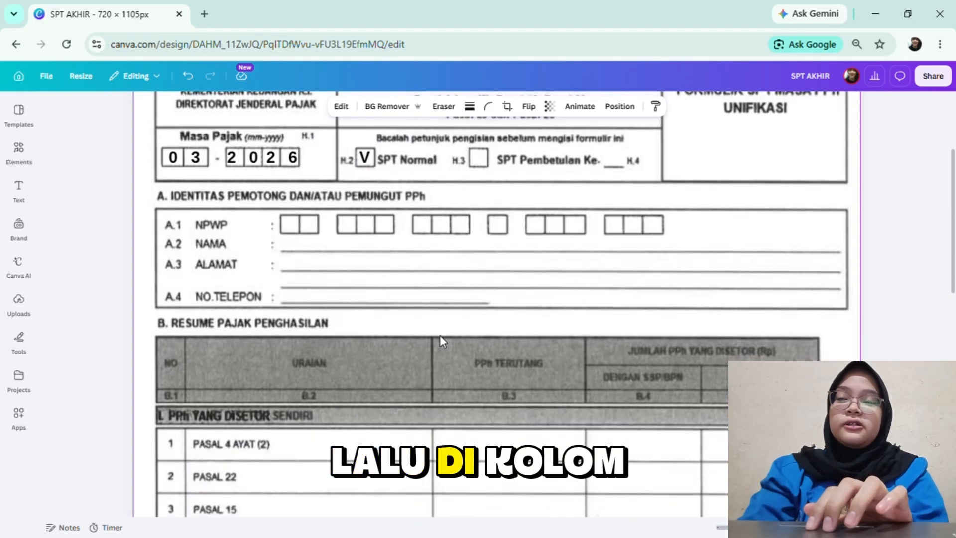
scroll(440, 336, "down", 1)
scroll(440, 335, "up", 1)
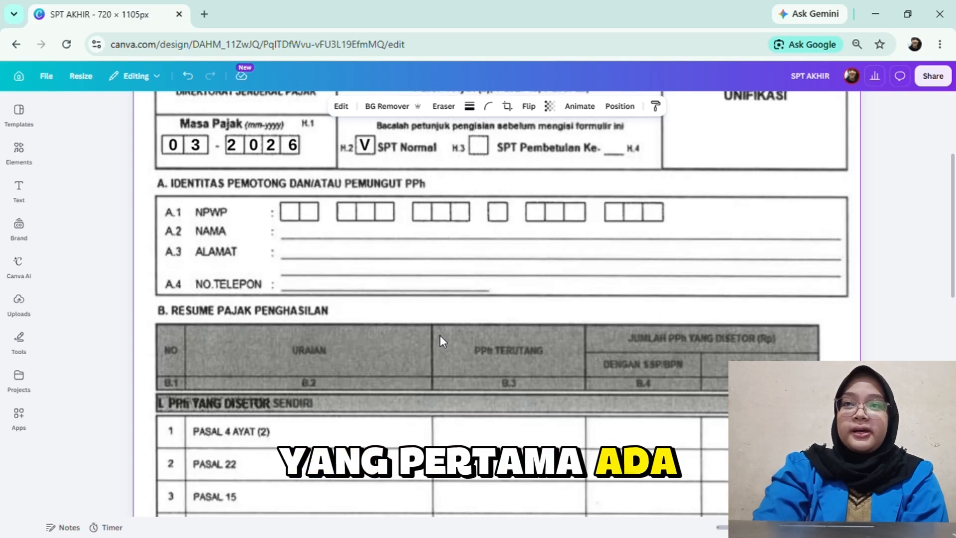
scroll(440, 336, "up", 1)
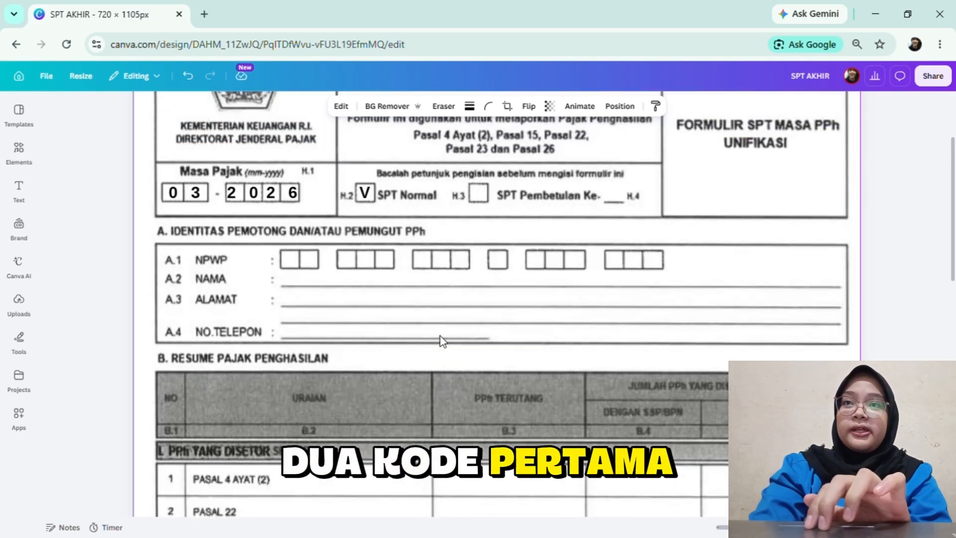
left_click(172, 192)
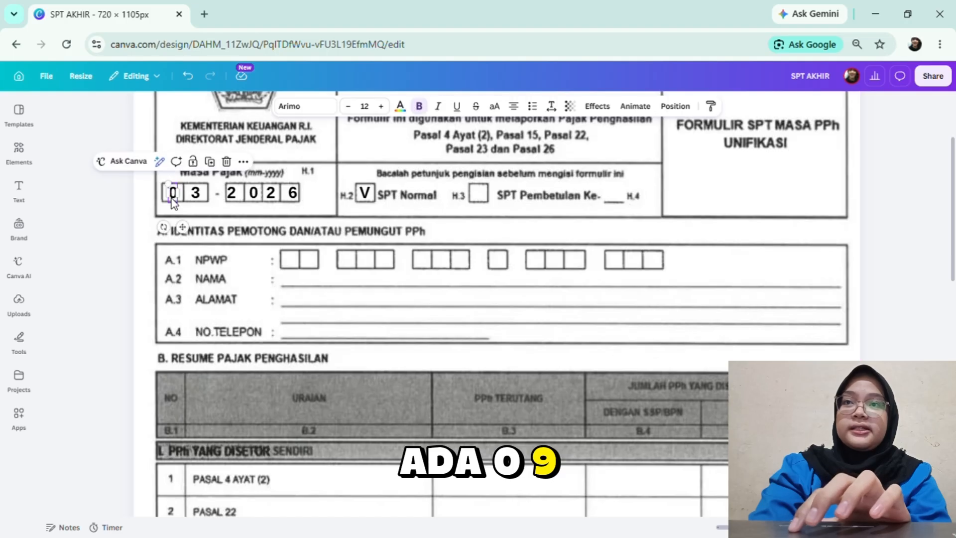
left_click_drag(183, 226, 309, 301)
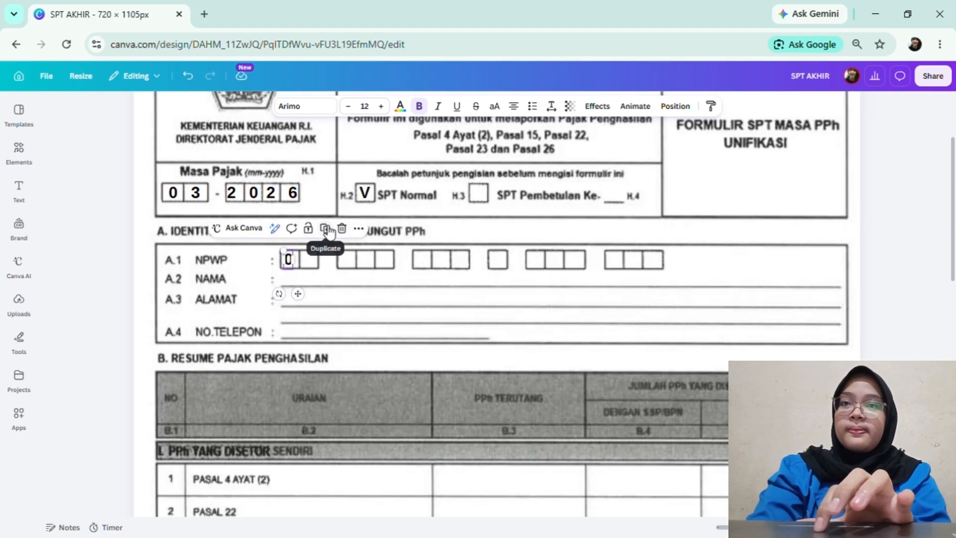
left_click(326, 229)
left_click_drag(418, 368, 324, 304)
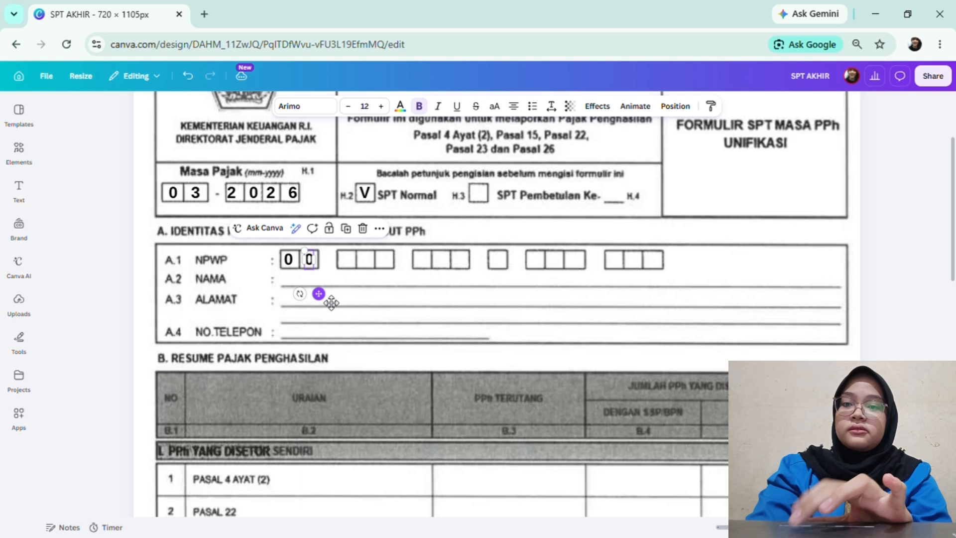
double_click(313, 264)
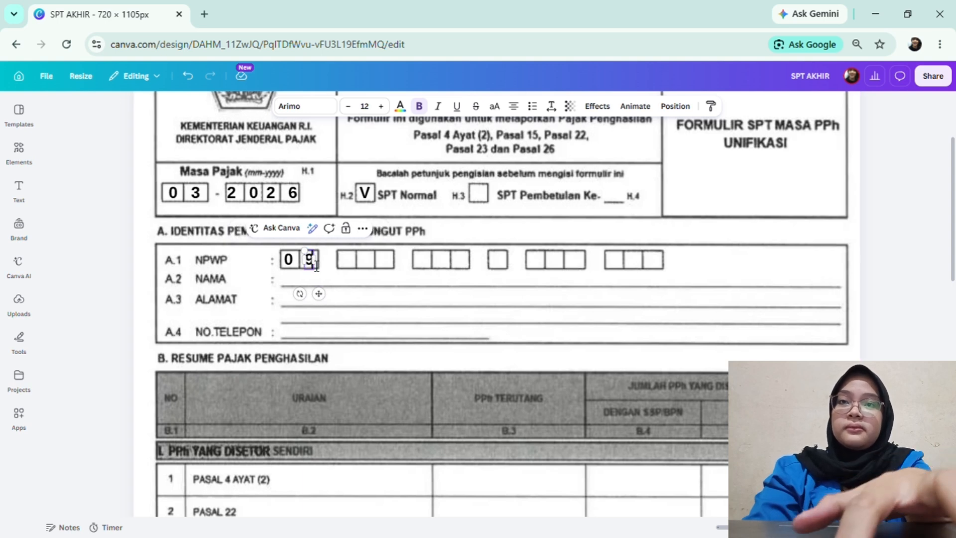
left_click(354, 280)
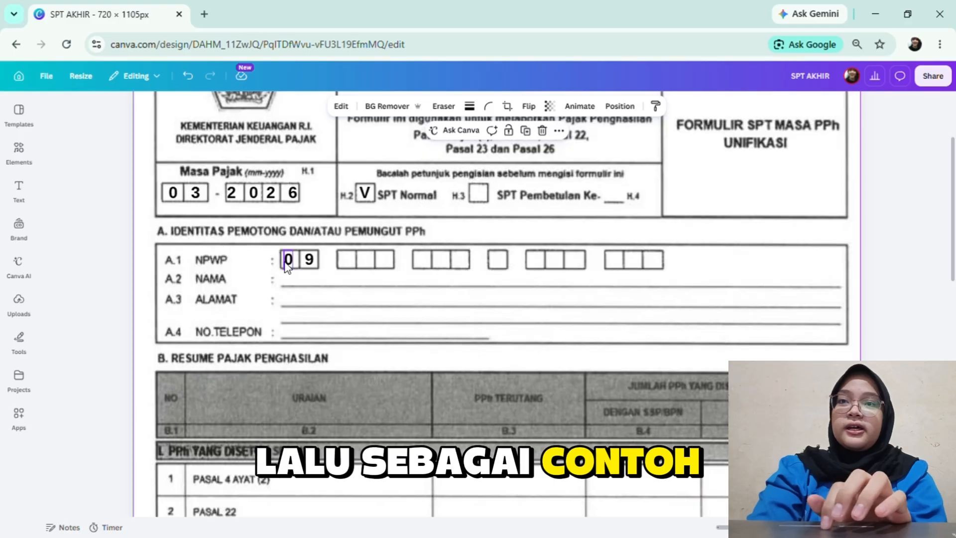
Step: Duplicate the Masa Pajak 0 onto the NAMA line, A.2, change it to PT Elang and align it with the line's start
left_click(175, 200)
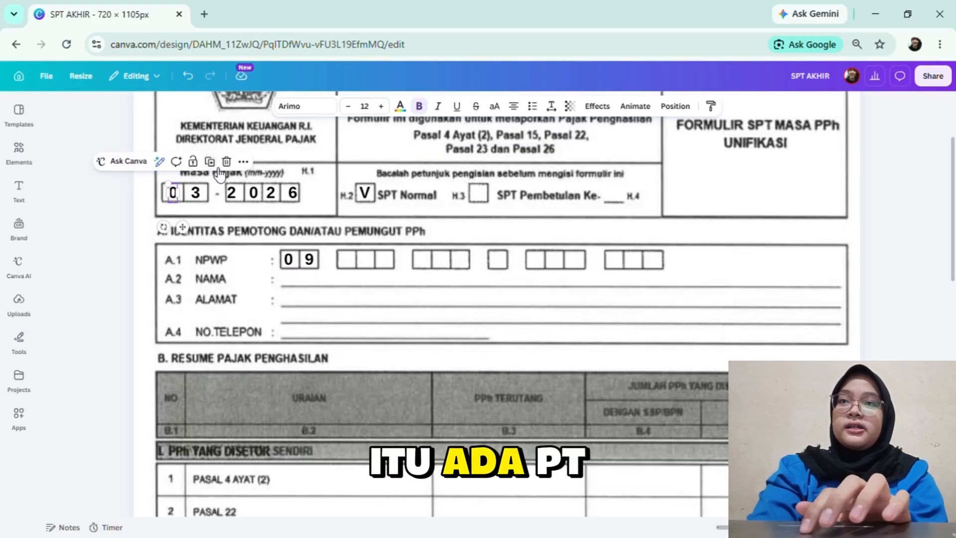
left_click(225, 177)
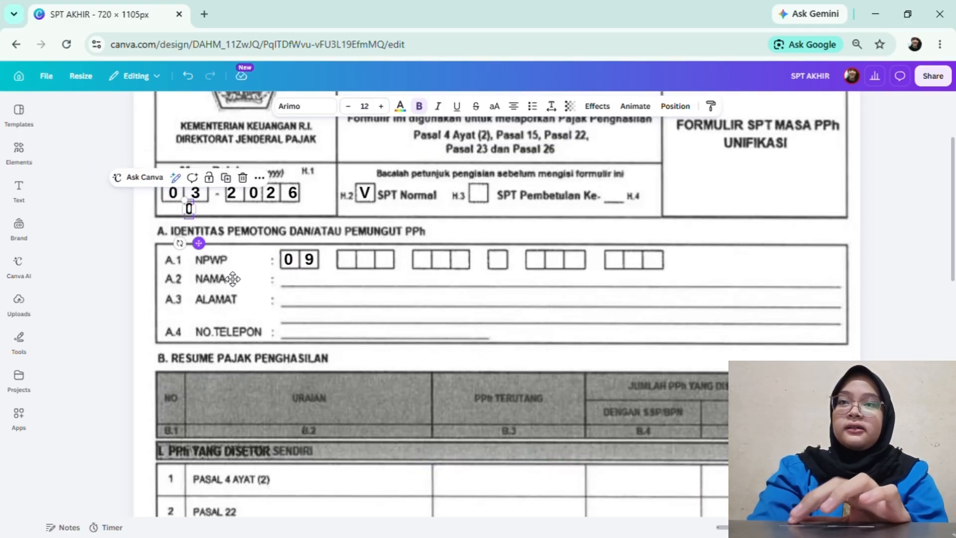
left_click_drag(233, 279, 306, 320)
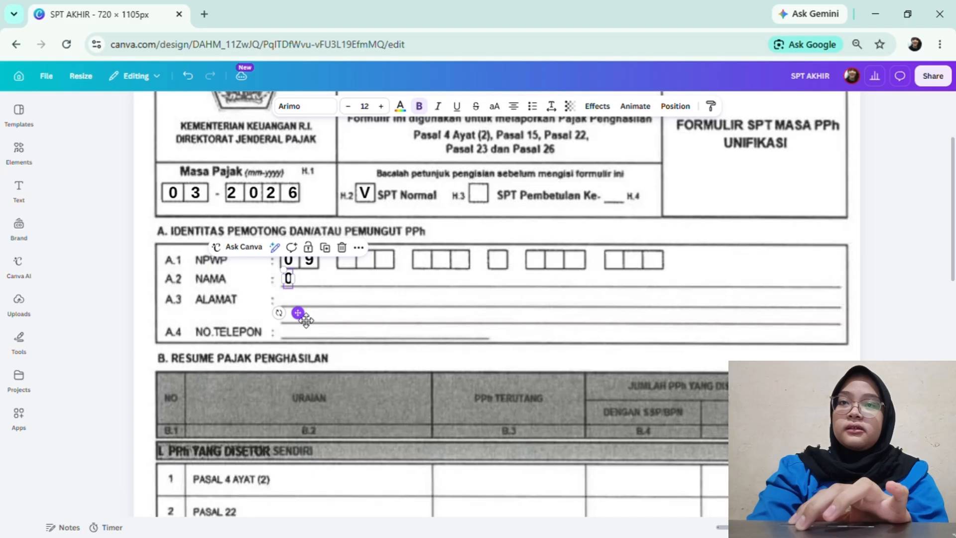
double_click(289, 279)
type("P")
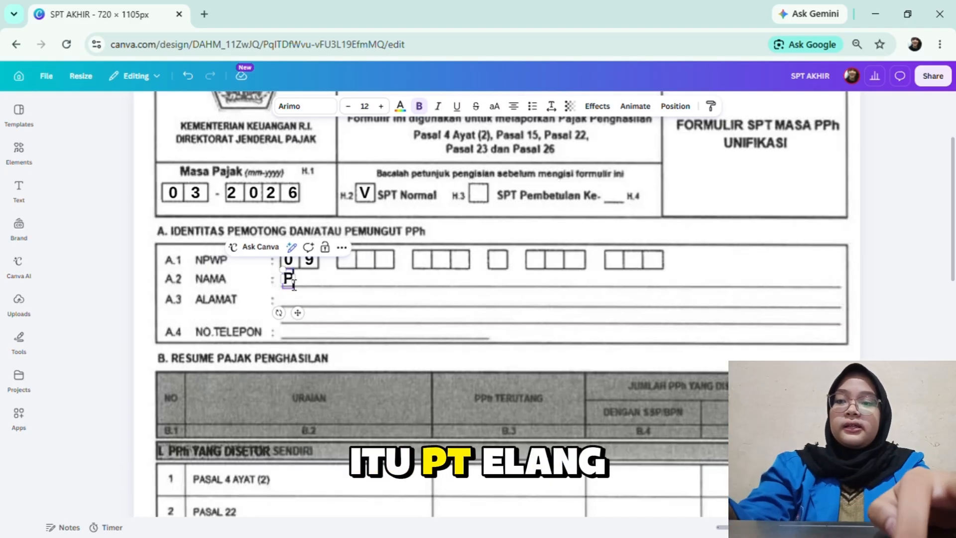
type("T Elang")
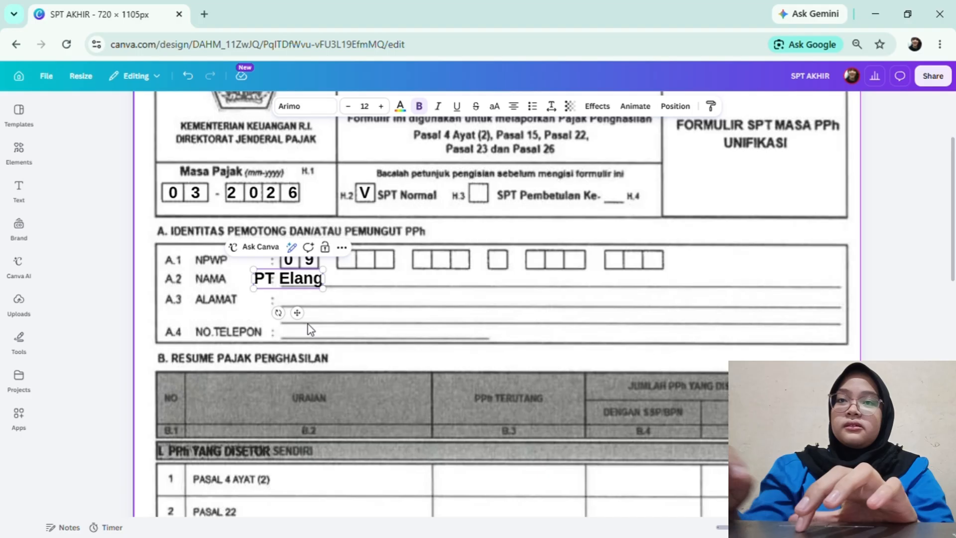
left_click_drag(297, 313, 332, 323)
left_click(378, 336)
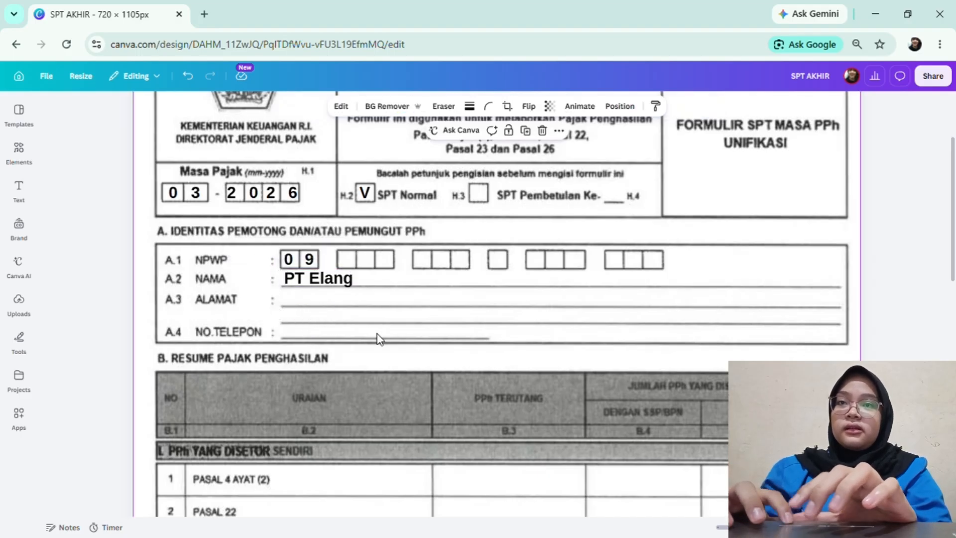
Step: Duplicate the PT Elang text onto the ALAMAT line, A.3, change it to Slipi and align it with the line's start
scroll(377, 334, "down", 1)
left_click(329, 244)
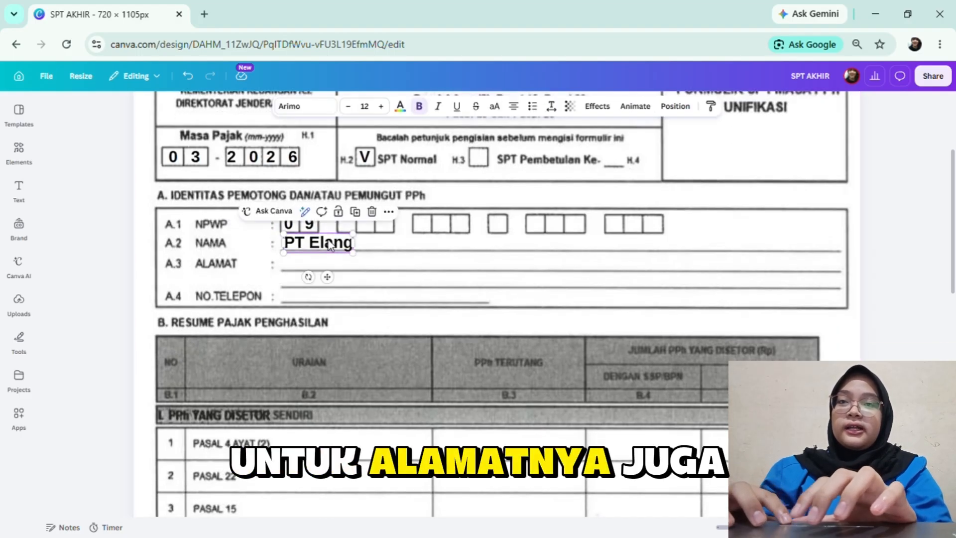
left_click(360, 212)
double_click(345, 268)
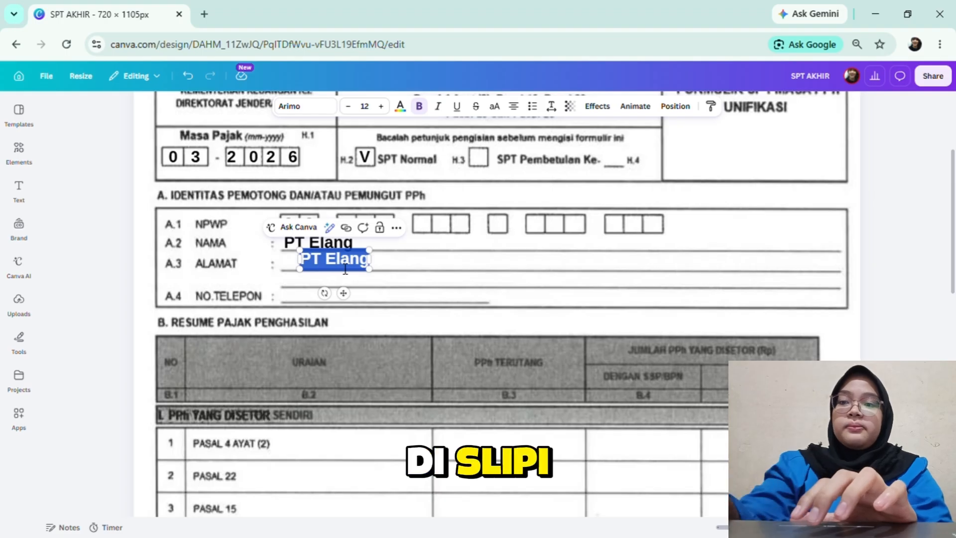
type("Slipi")
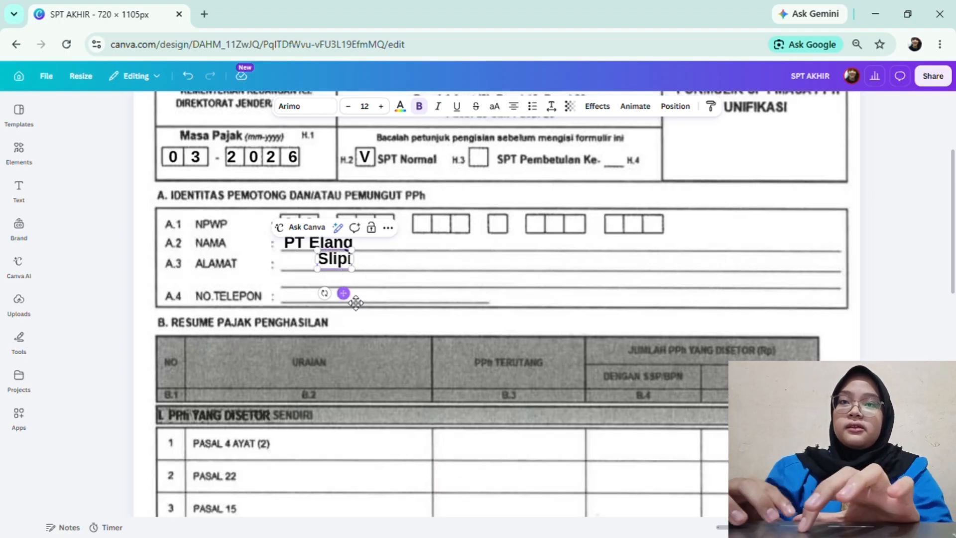
left_click_drag(355, 303, 346, 303)
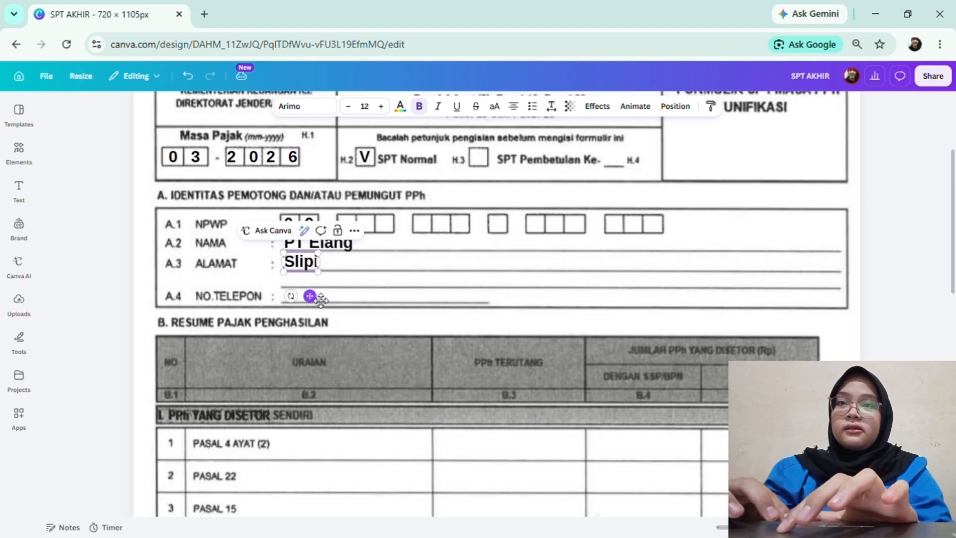
Step: Duplicate the Slipi text, replace the copy with the masked phone number and place it on the NO.TELEPON line, A.4
left_click(355, 232)
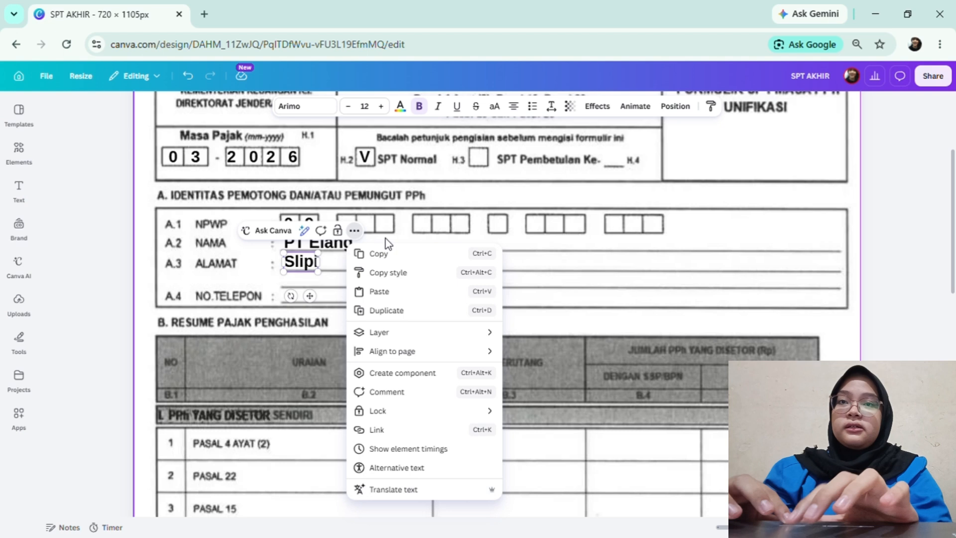
left_click(396, 313)
double_click(300, 285)
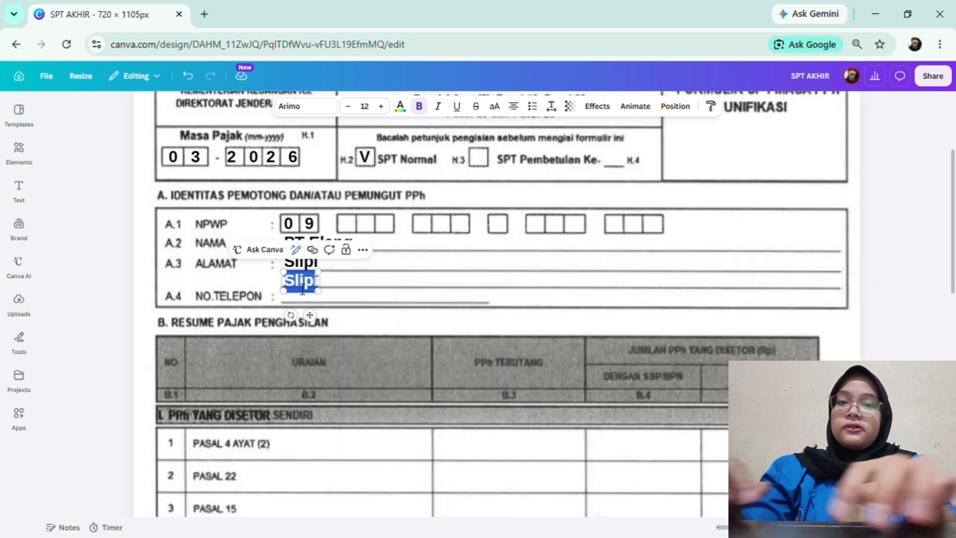
type("0821")
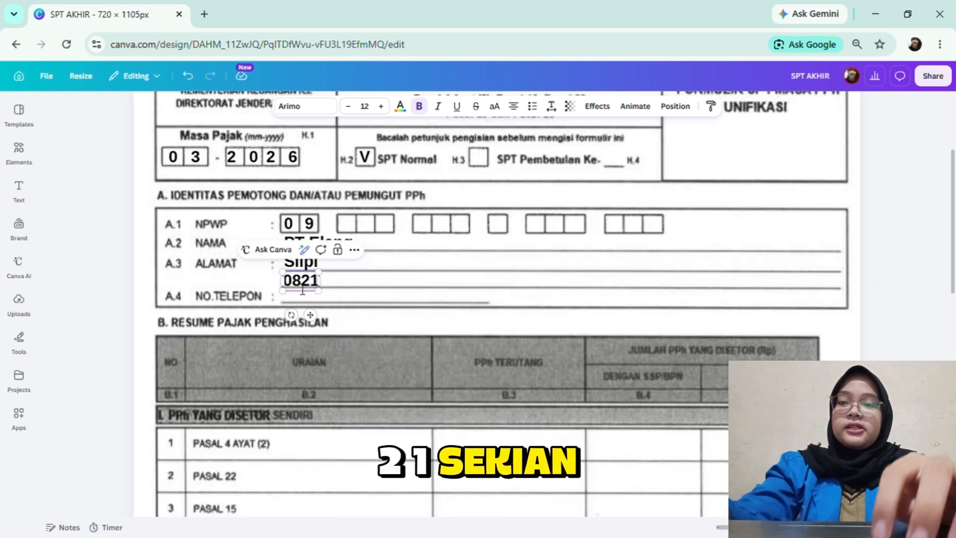
type("xxx")
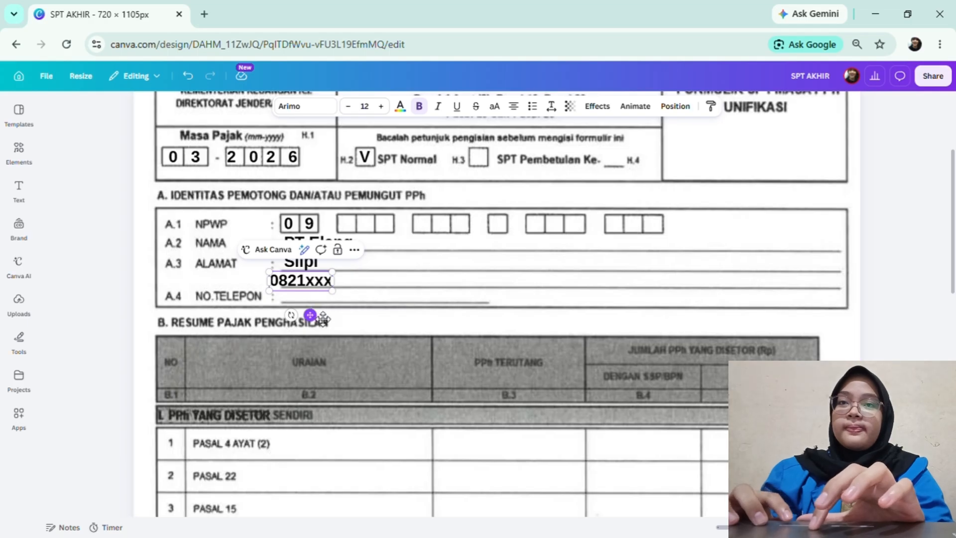
left_click_drag(309, 315, 334, 331)
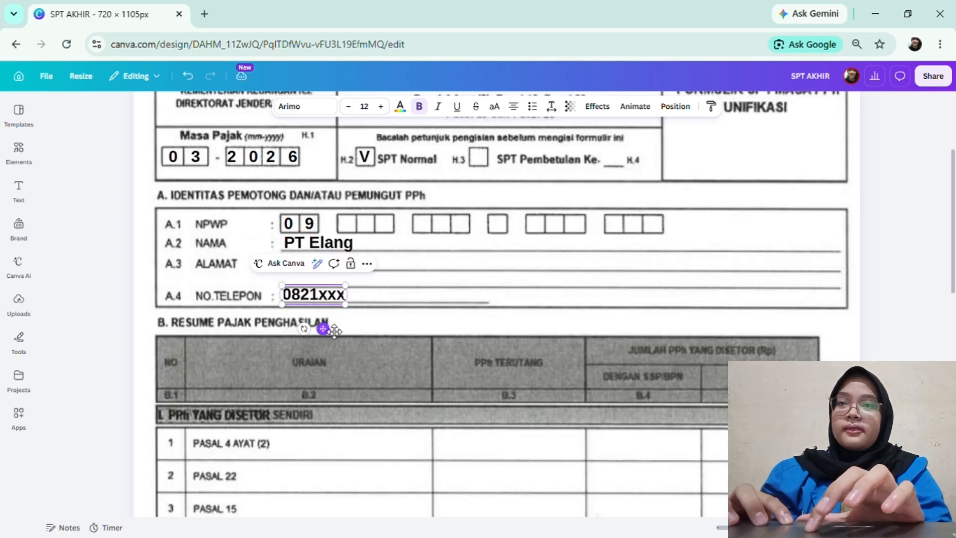
left_click(399, 368)
Step: Enter 800.070 in the PPh Terutang cell of row 7, Pasal 23, using a duplicate of the phone number text
scroll(398, 368, "down", 2)
scroll(398, 370, "down", 2)
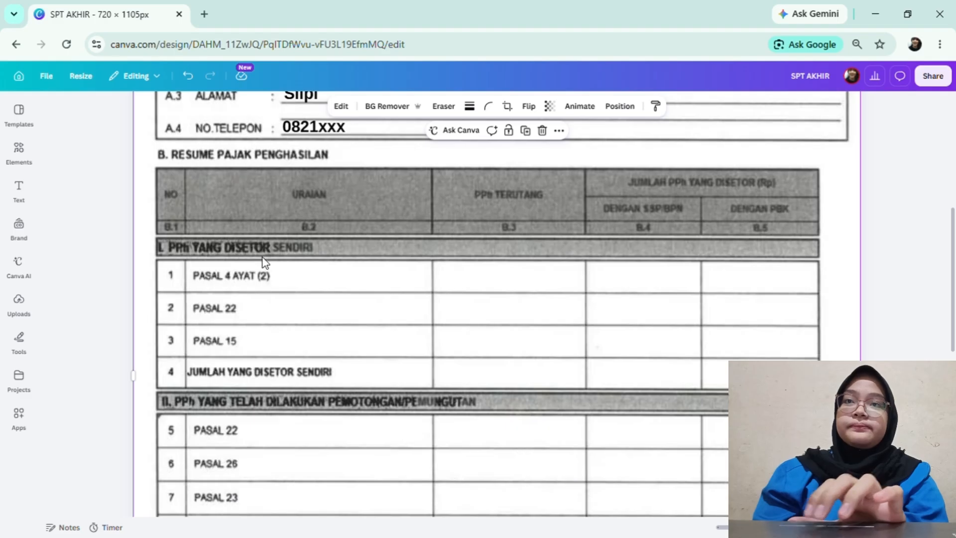
left_click(297, 130)
left_click(352, 157)
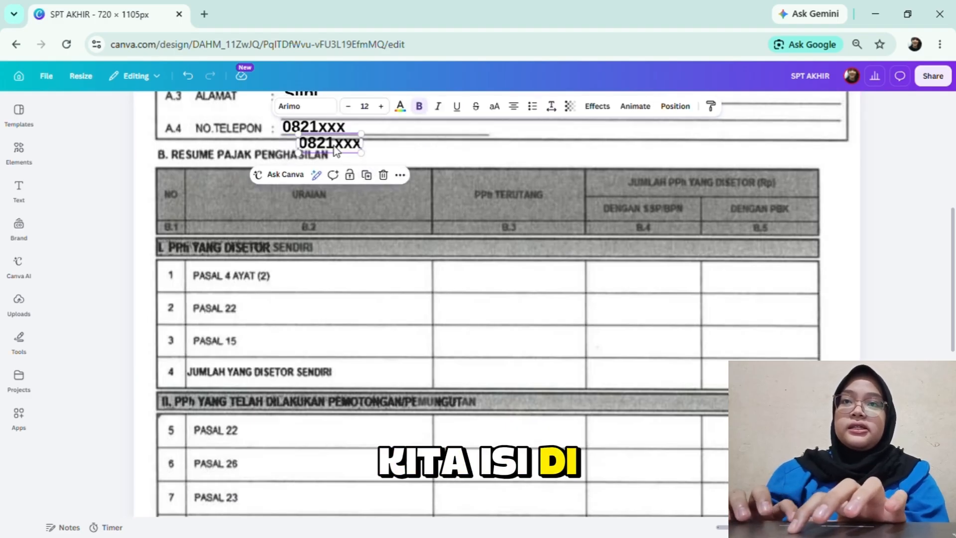
left_click_drag(334, 152, 504, 506)
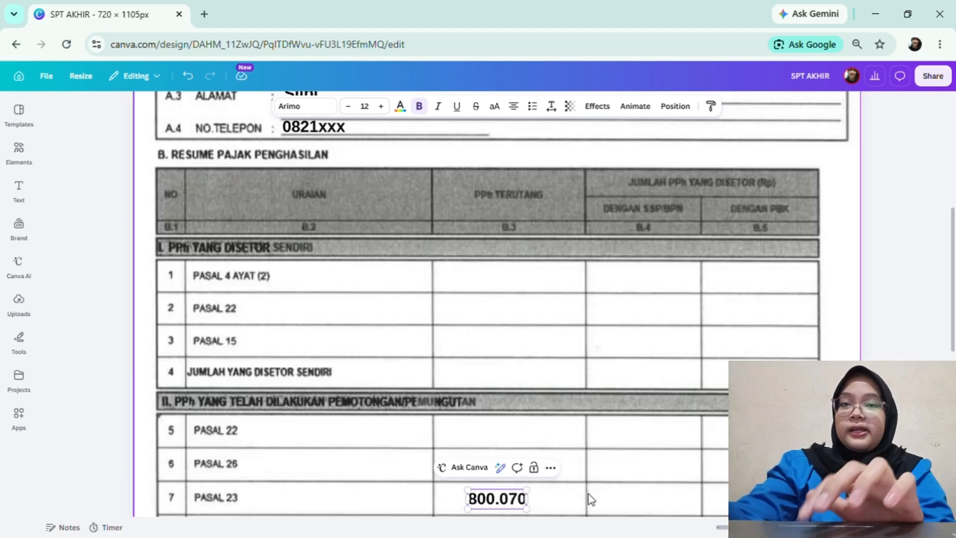
left_click(607, 500)
Step: Duplicate the 800.070 of row 7, Pasal 23, and center the copy in that row's Dengan PBK cell, B.5
scroll(608, 500, "down", 2)
scroll(603, 500, "up", 1)
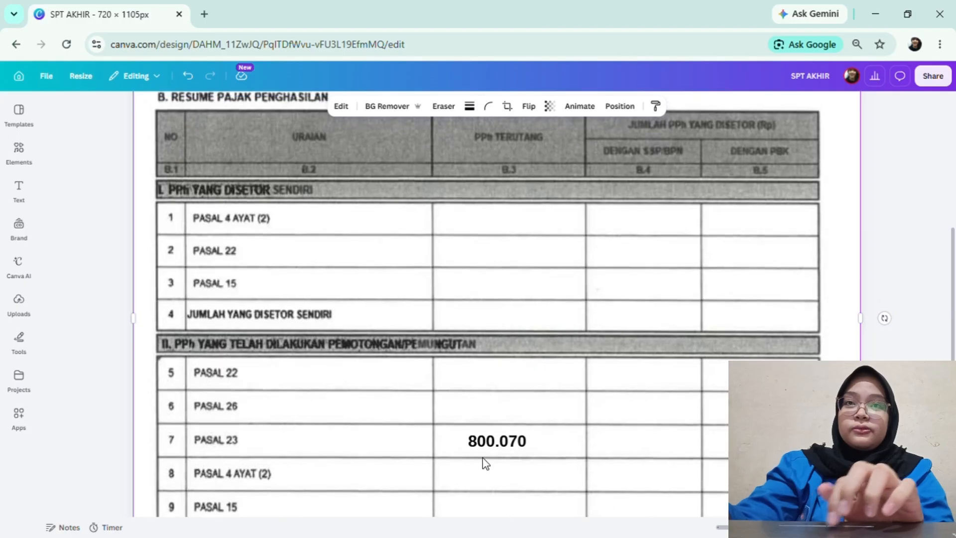
left_click(486, 450)
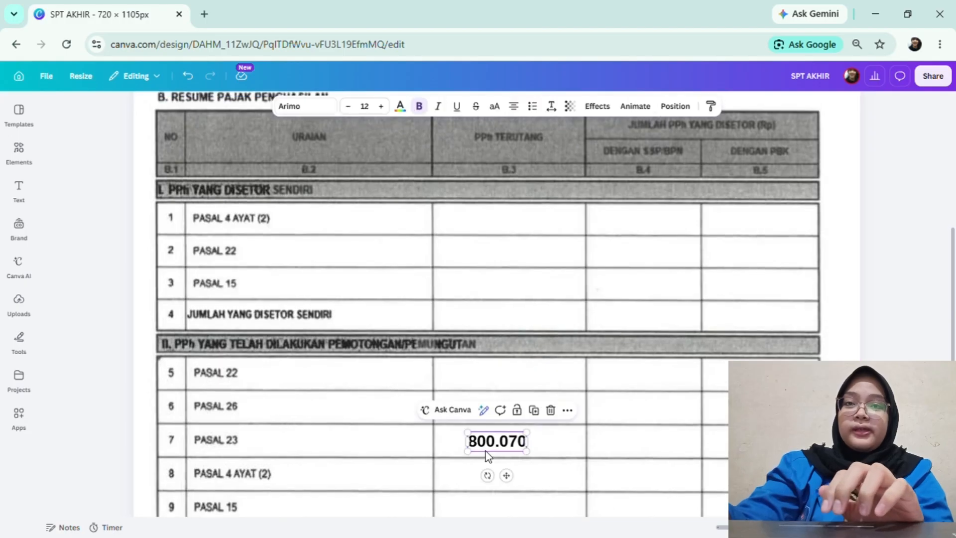
left_click(534, 410)
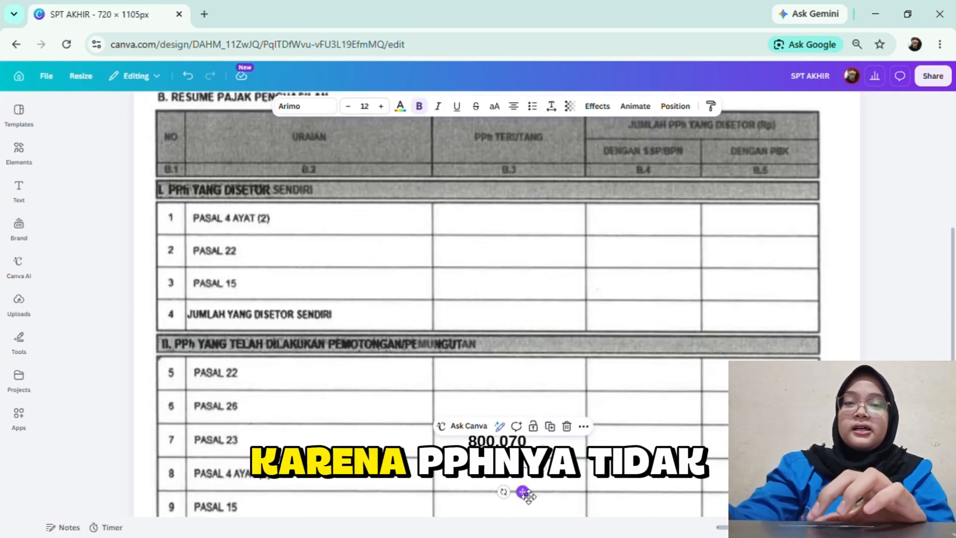
left_click_drag(527, 495, 658, 490)
scroll(658, 491, "down", 3)
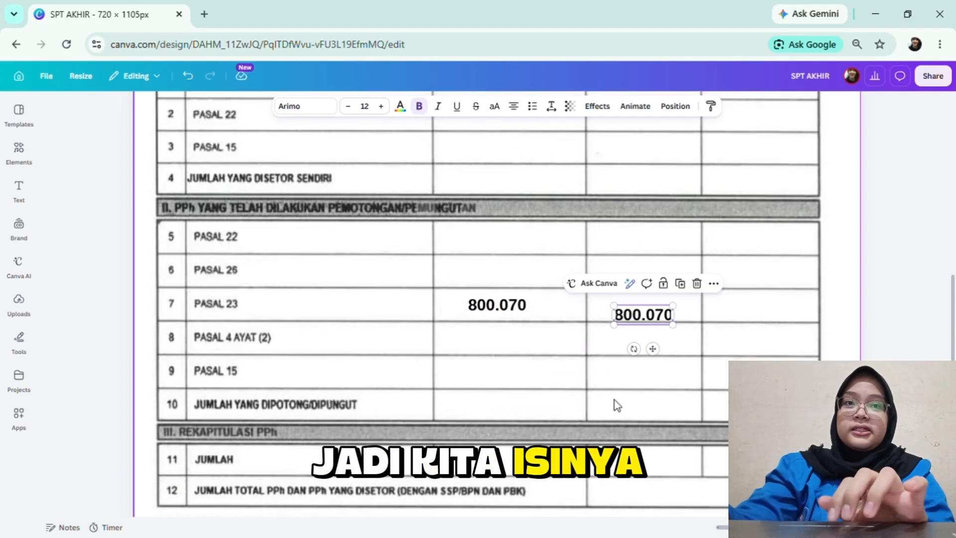
left_click_drag(653, 348, 765, 344)
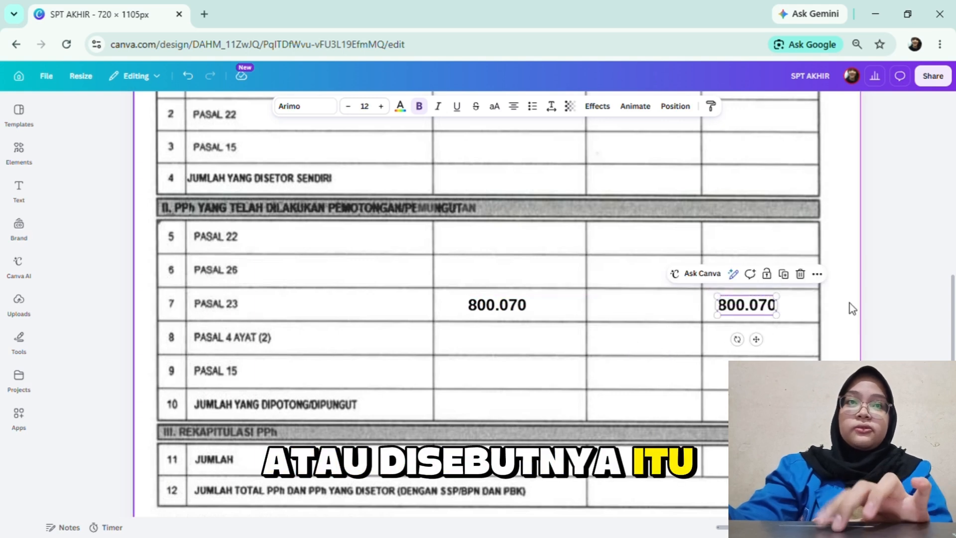
scroll(768, 227, "up", 3)
scroll(766, 221, "up", 1)
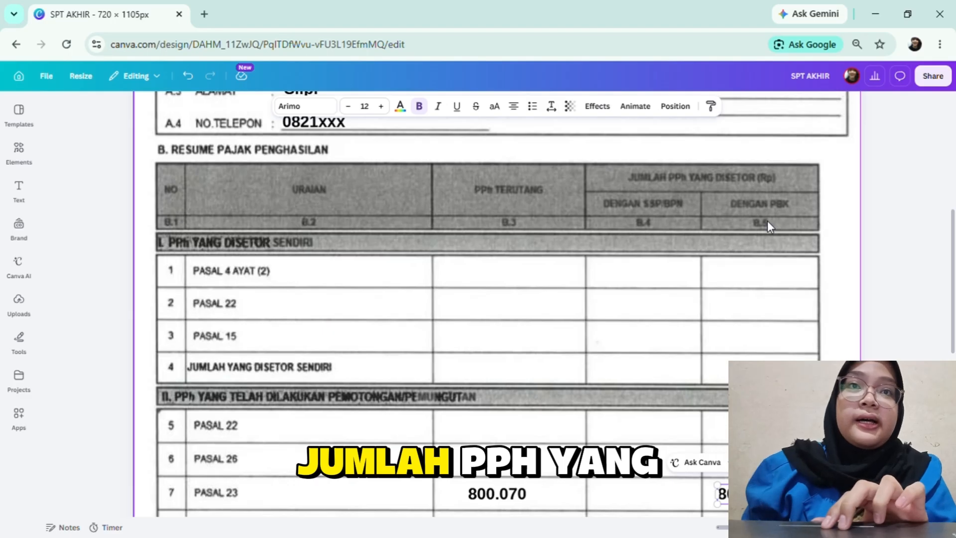
scroll(766, 220, "down", 2)
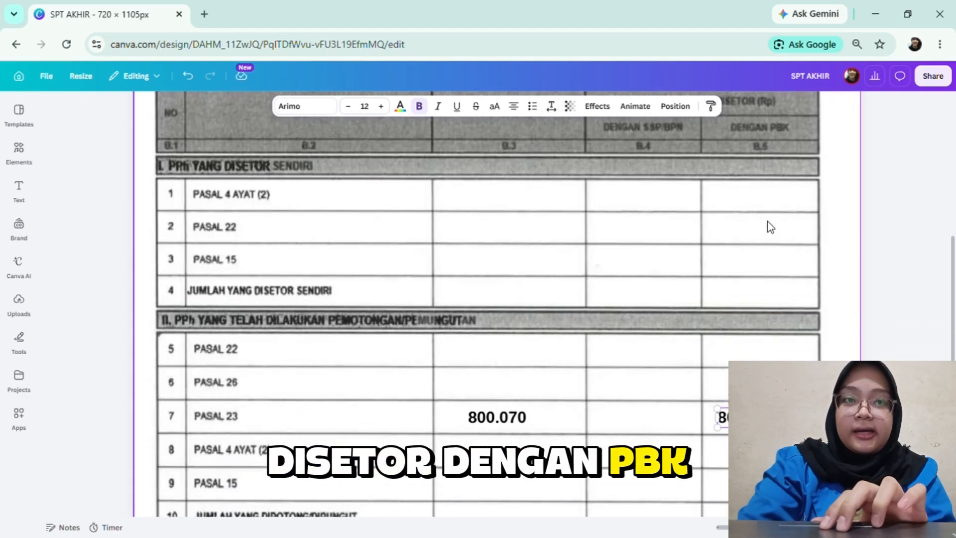
scroll(766, 221, "down", 2)
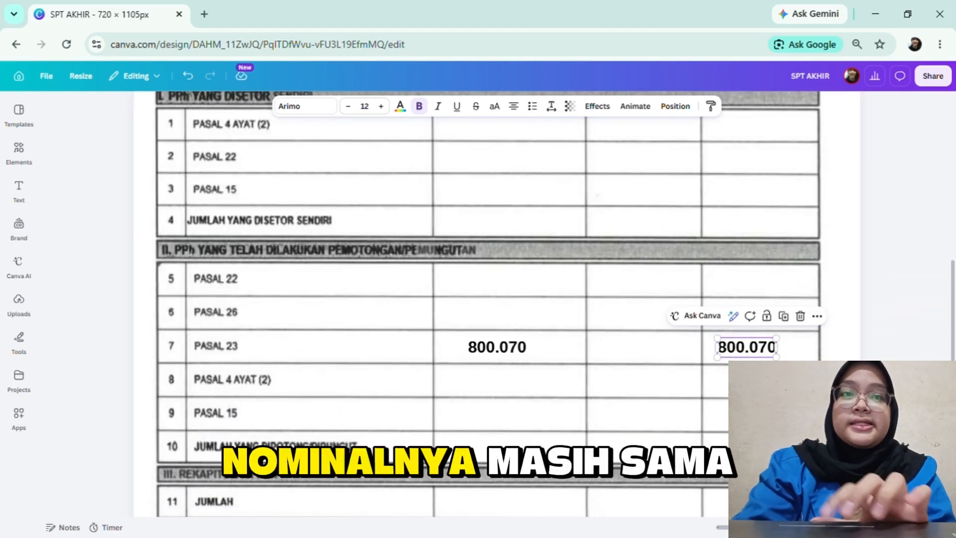
key("shift+Right")
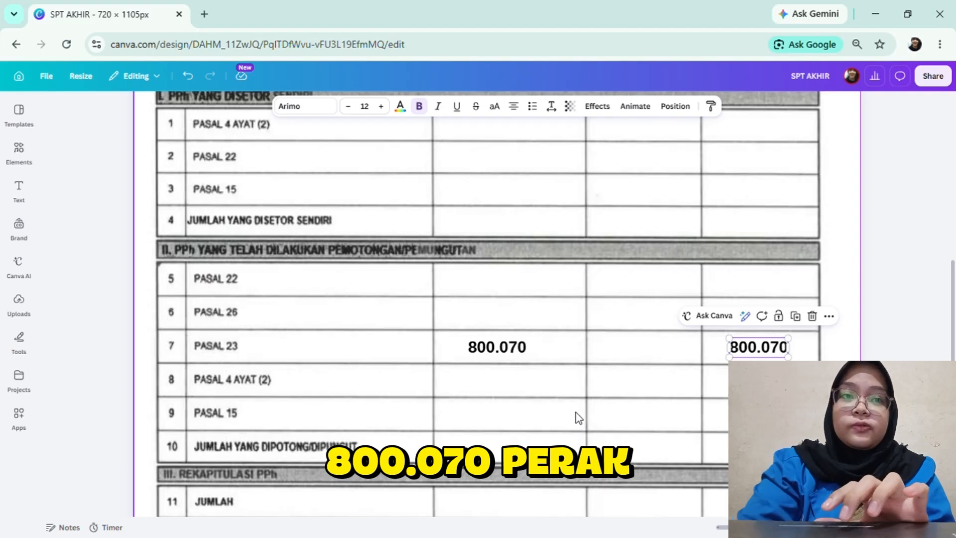
Step: Fill row 11, Jumlah, with copies of the Pasal 23 amount 800.070 in the PPh Terutang and Dengan PBK cells
scroll(577, 417, "down", 2)
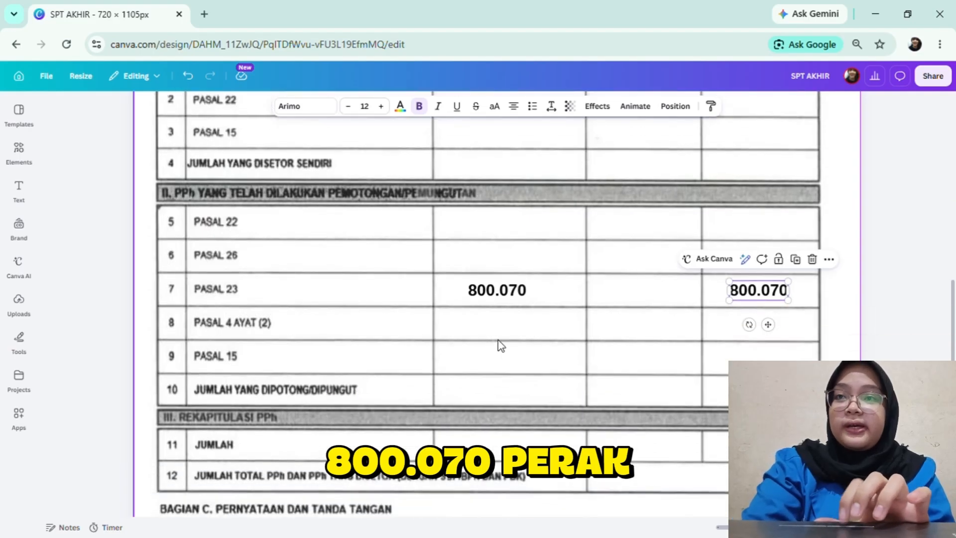
scroll(499, 305, "down", 3)
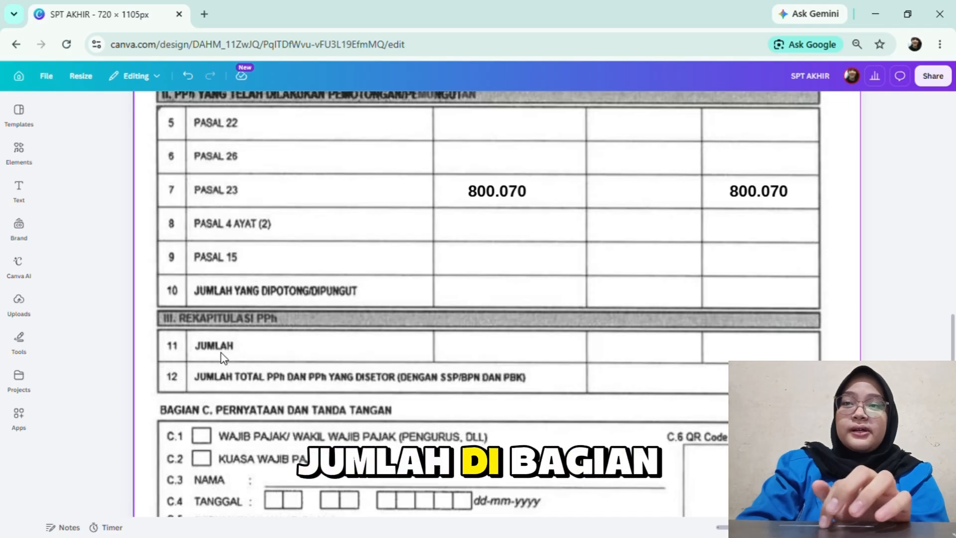
left_click(494, 206)
left_click(550, 176)
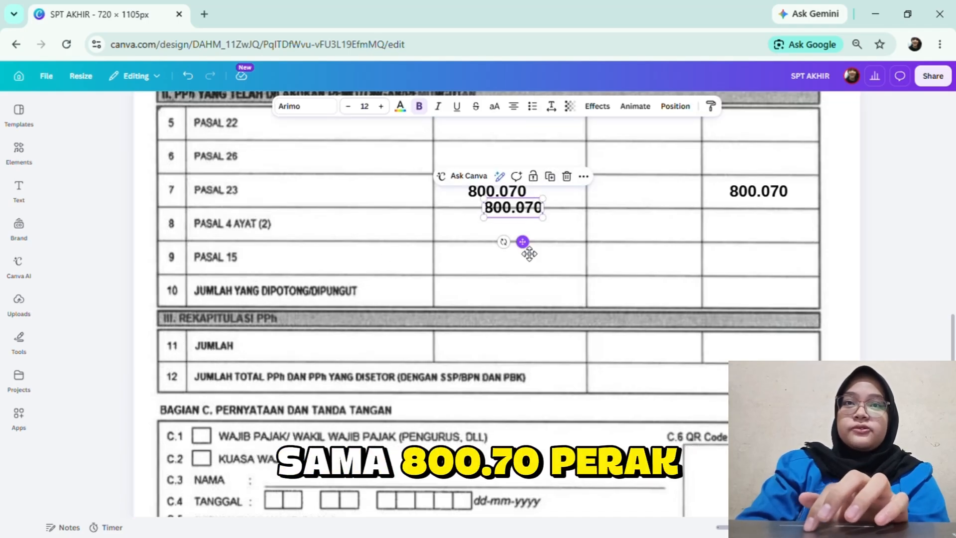
left_click_drag(529, 254, 770, 350)
left_click(538, 315)
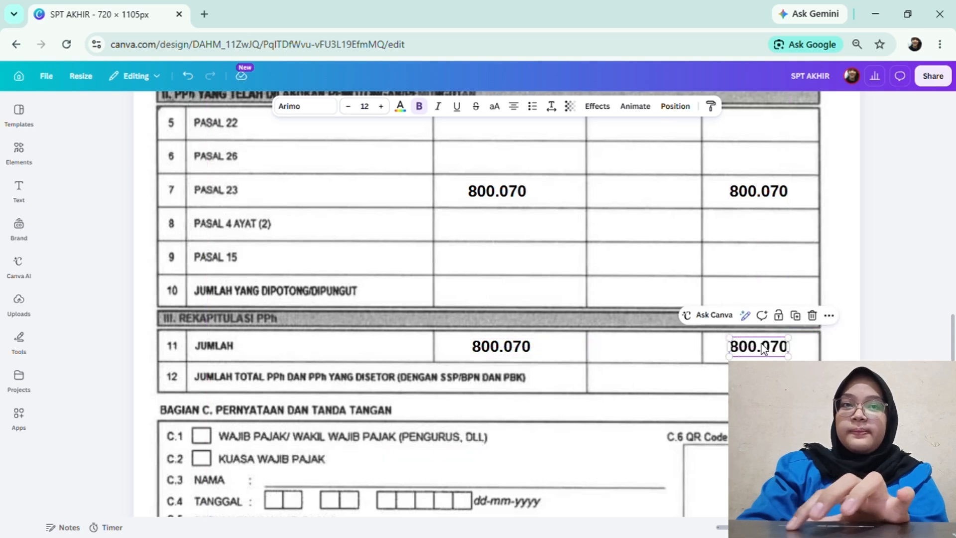
left_click(879, 354)
Step: Duplicate the row 11 PBK amount 800.070 and center the copy in the total cell of row 12
scroll(878, 354, "up", 5)
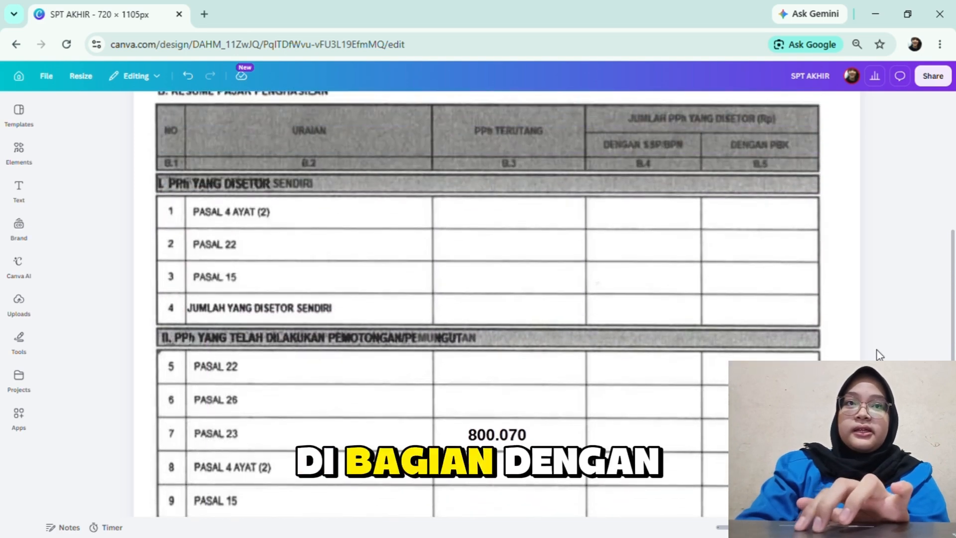
scroll(878, 355, "down", 6)
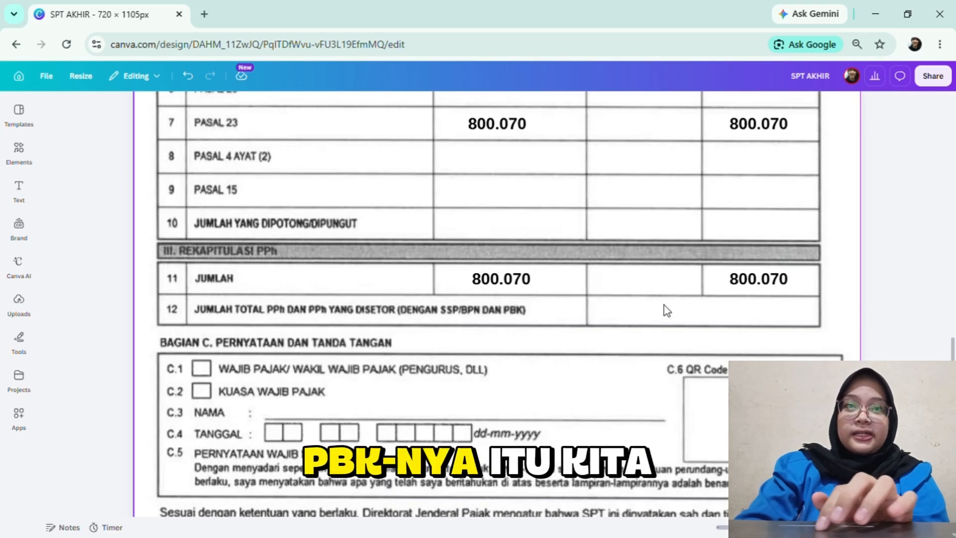
left_click(764, 279)
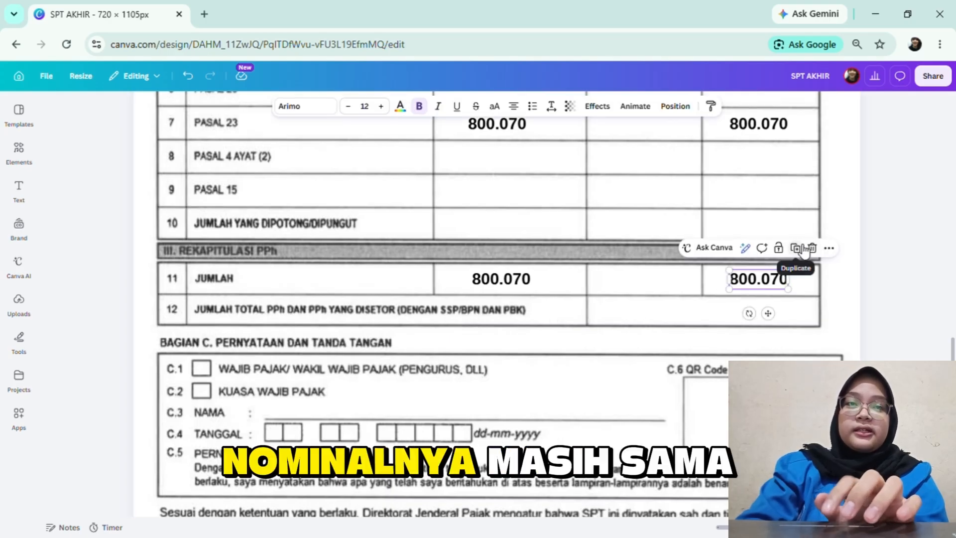
left_click(795, 248)
left_click_drag(786, 330, 718, 350)
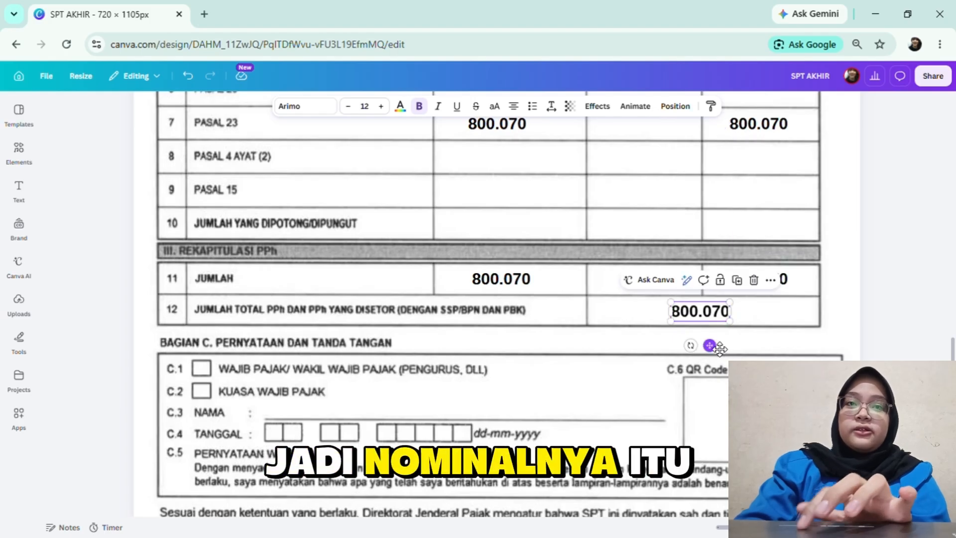
left_click(896, 347)
Step: Mark the Wajib Pajak/Wakil Wajib Pajak box, C.1, with a V made from a duplicate of the row 11 PPh Terutang amount
scroll(897, 347, "down", 2)
left_click(700, 239)
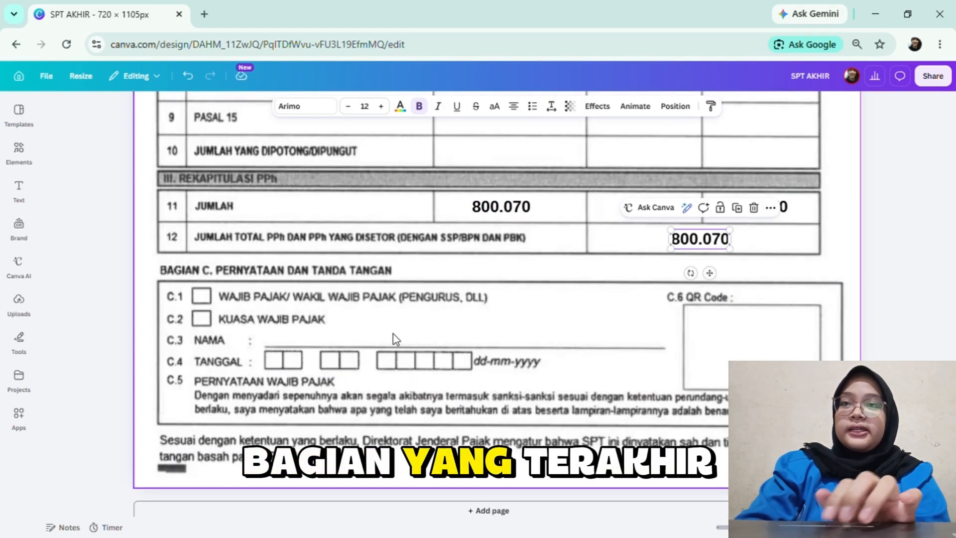
left_click(103, 381)
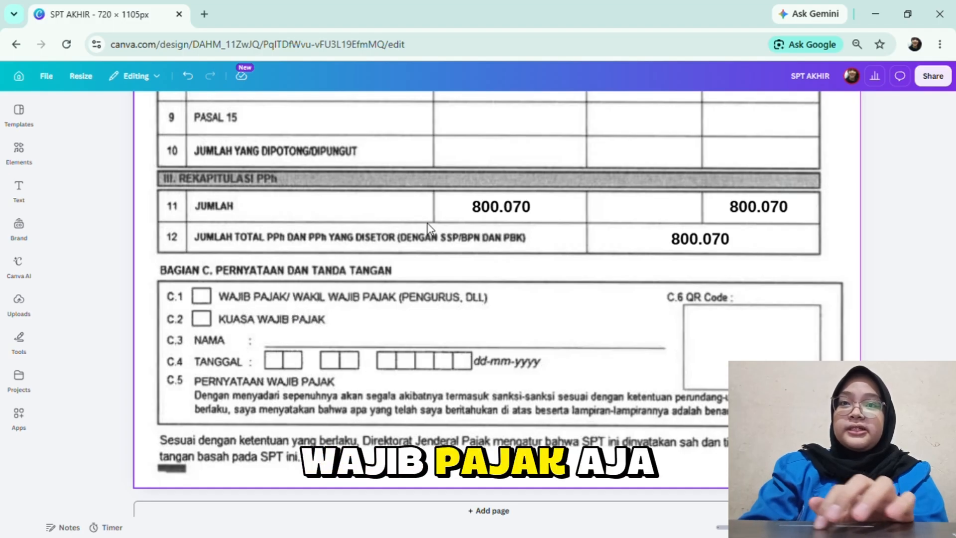
left_click(485, 208)
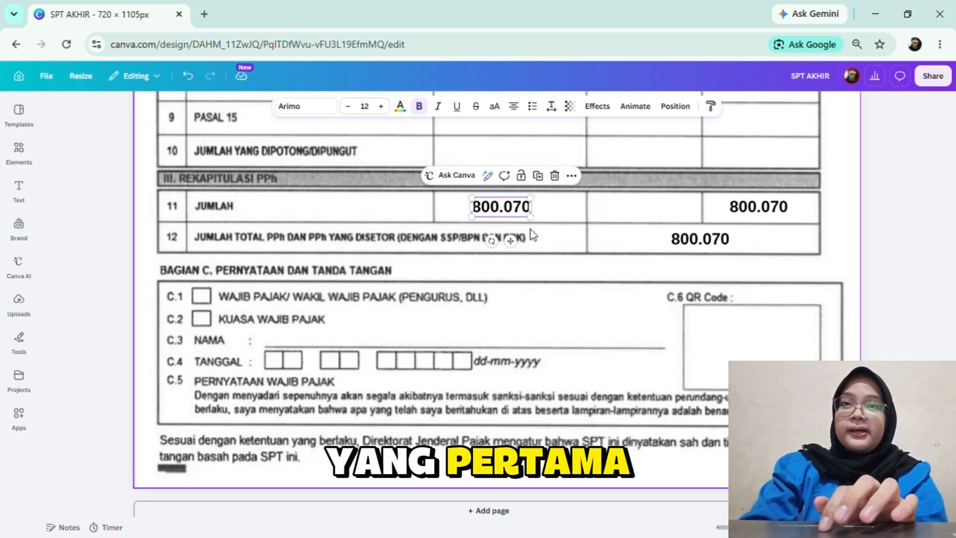
left_click(538, 176)
left_click_drag(527, 258, 237, 336)
double_click(210, 297)
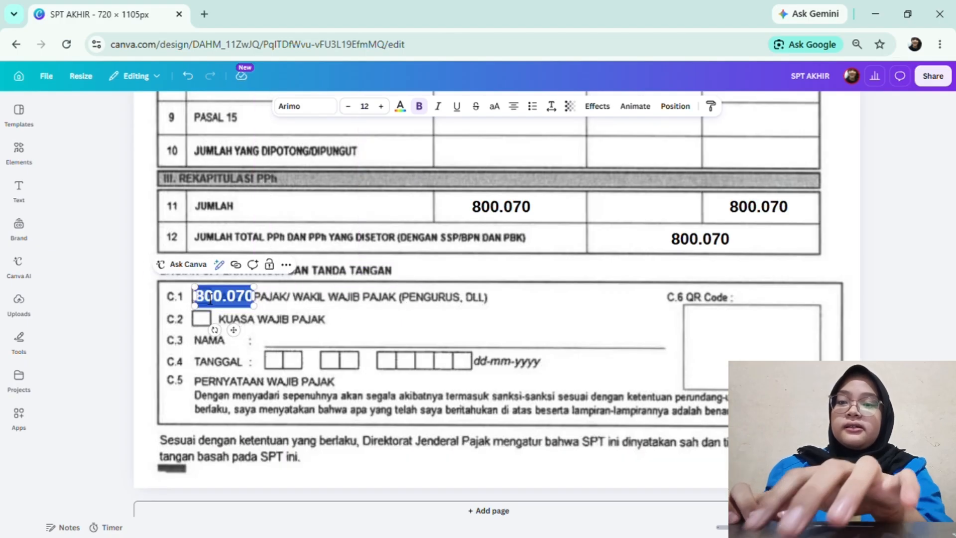
type("V")
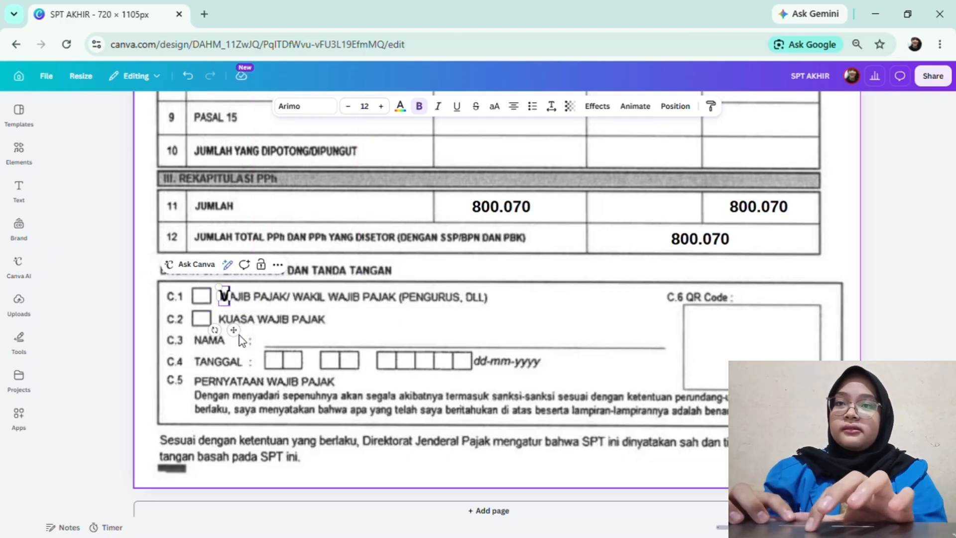
left_click_drag(230, 335, 224, 341)
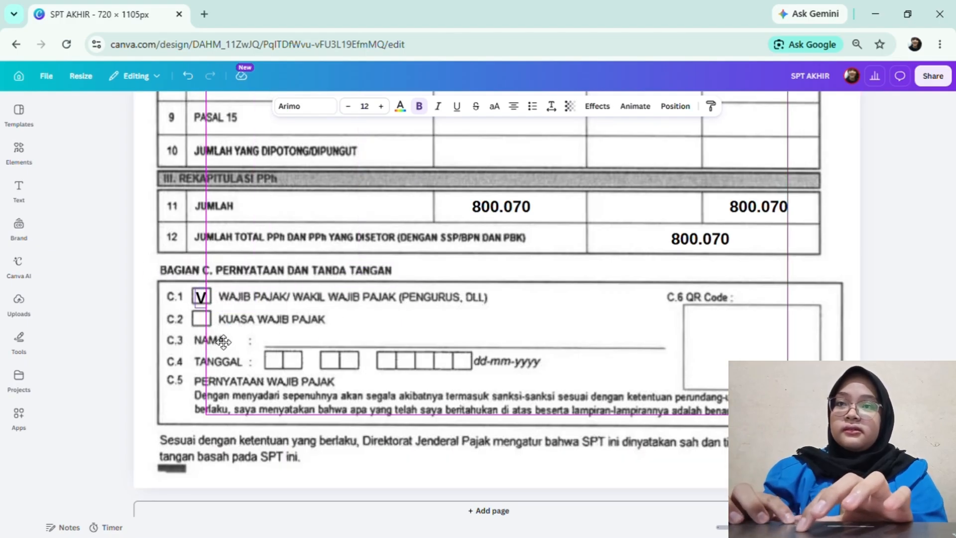
left_click(310, 355)
left_click(207, 302)
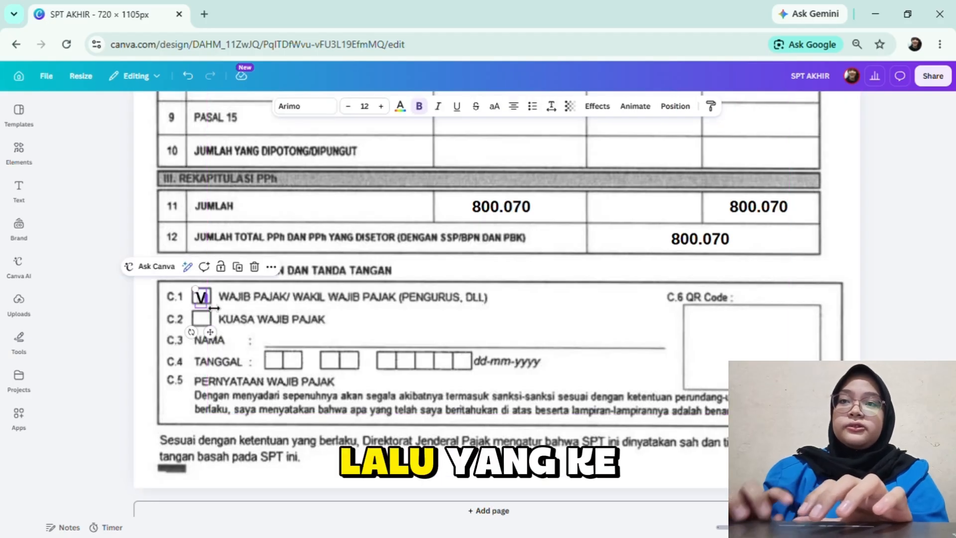
left_click(233, 341)
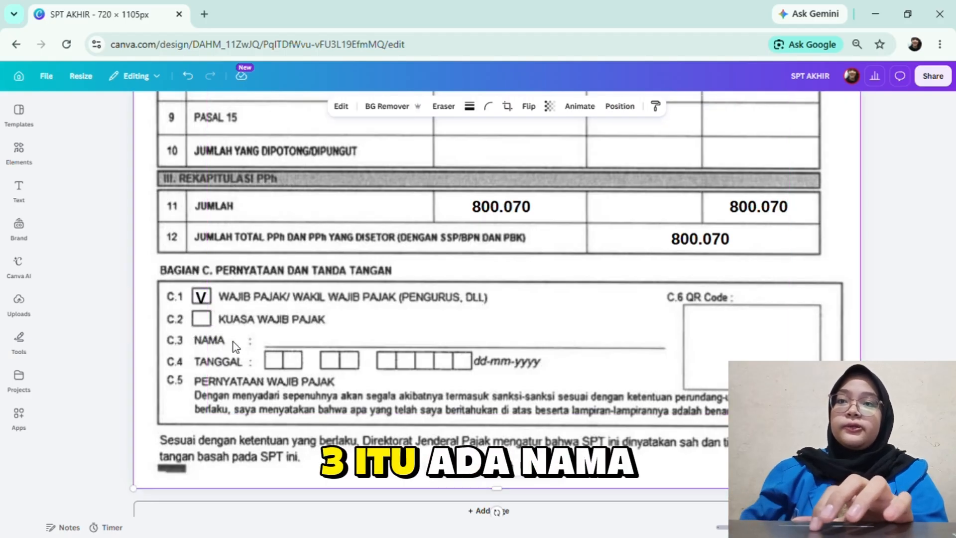
left_click(208, 295)
left_click(301, 326)
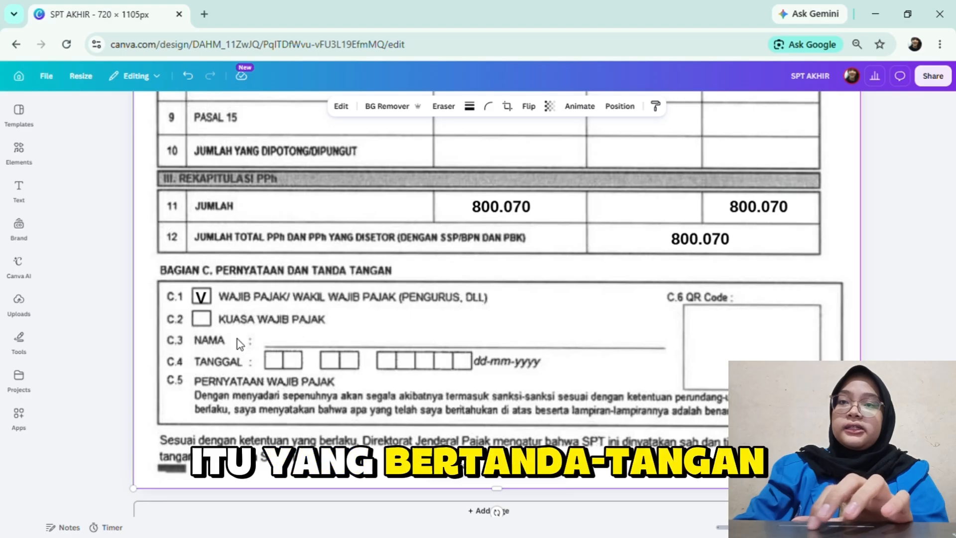
Step: Duplicate the V of C.1, replace the copy's text with the signatory's name, and align it on the C.3 Nama line
left_click(199, 303)
left_click(254, 282)
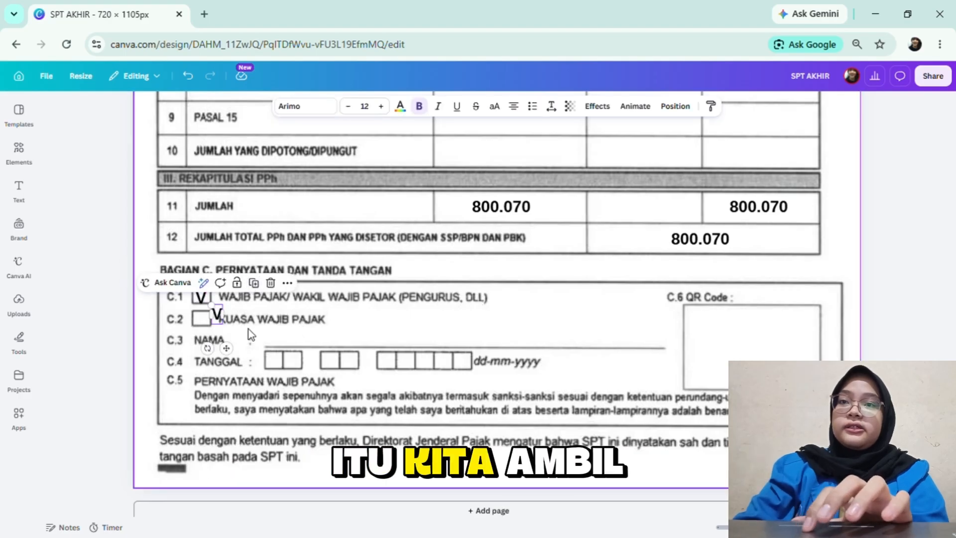
left_click_drag(227, 347, 288, 382)
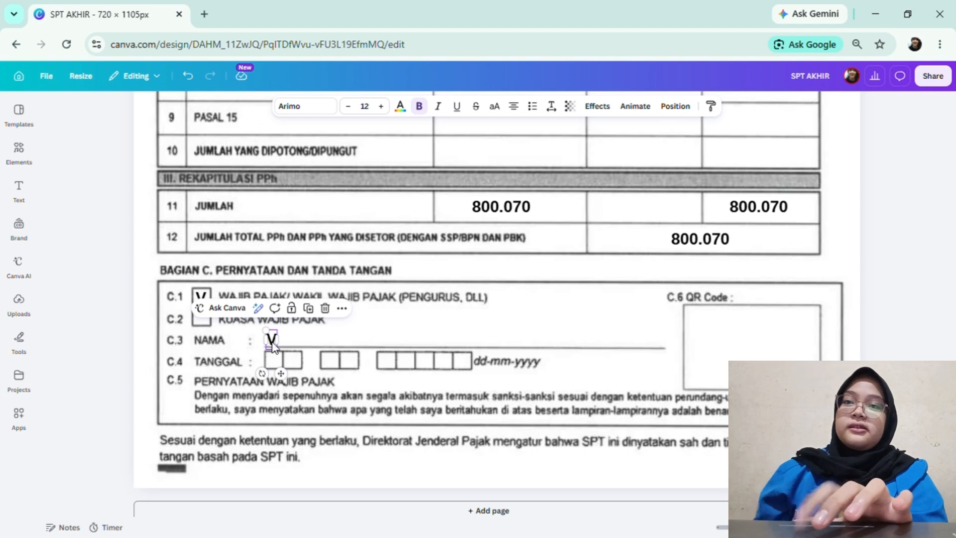
double_click(273, 345)
type("Kevin")
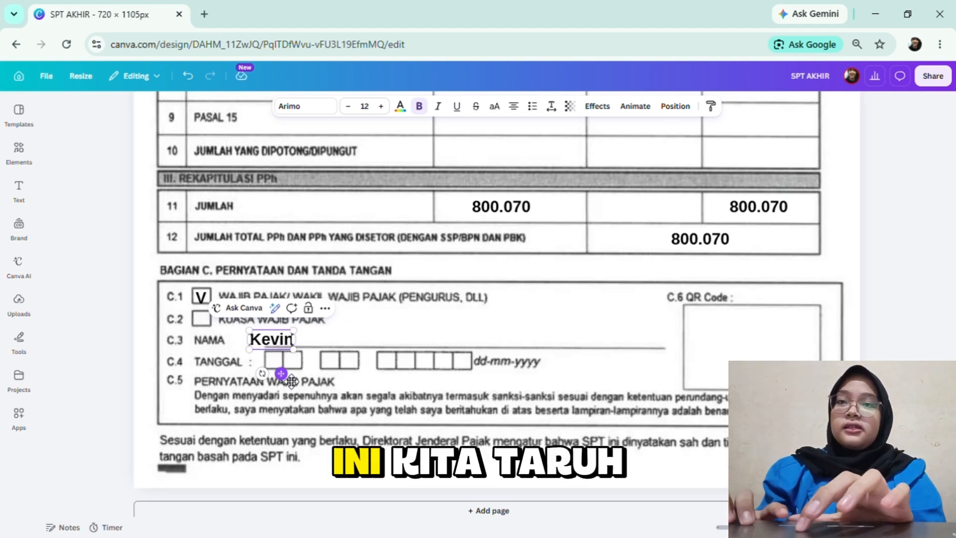
left_click_drag(290, 365, 307, 364)
left_click(354, 379)
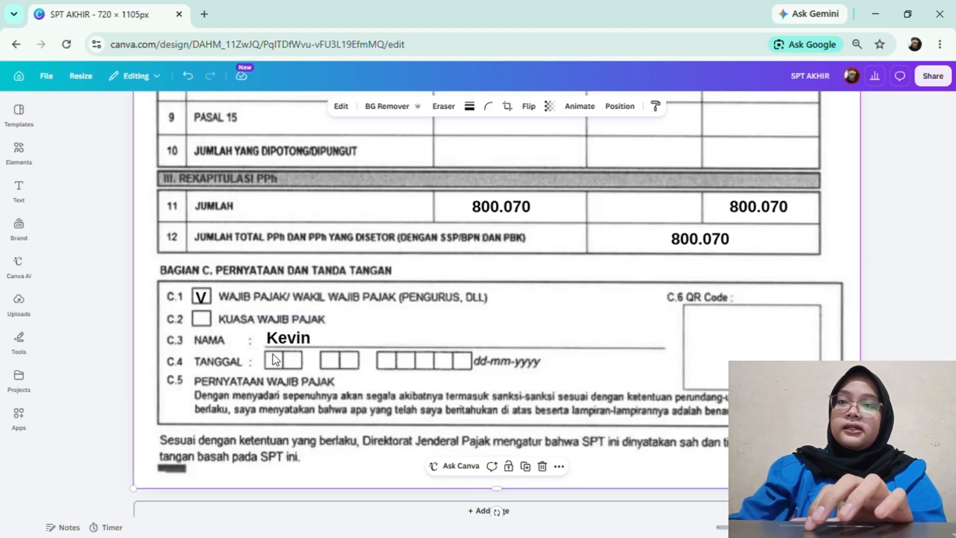
Step: Duplicate the signatory's name, change the copy to 3, and place it in the first day box of C.4 Tanggal
left_click(294, 339)
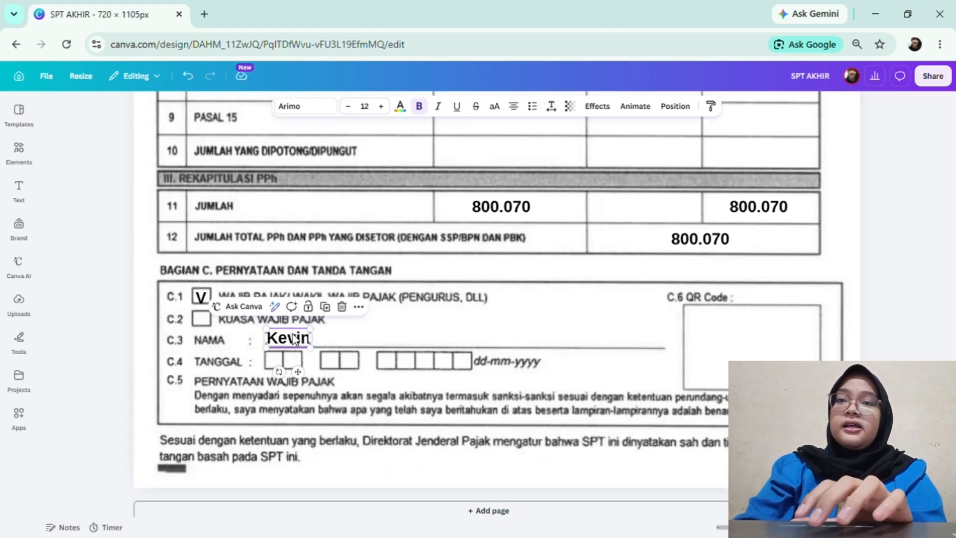
left_click(324, 306)
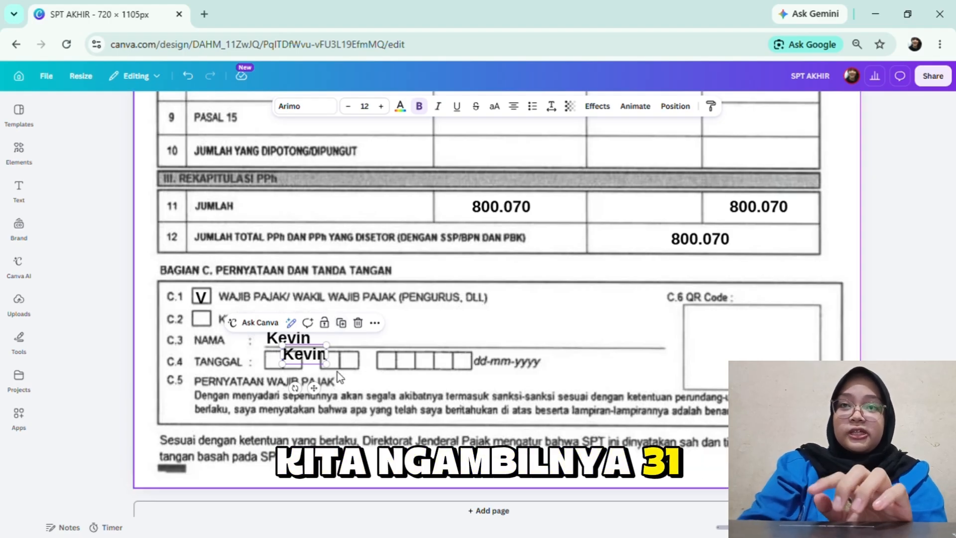
double_click(313, 355)
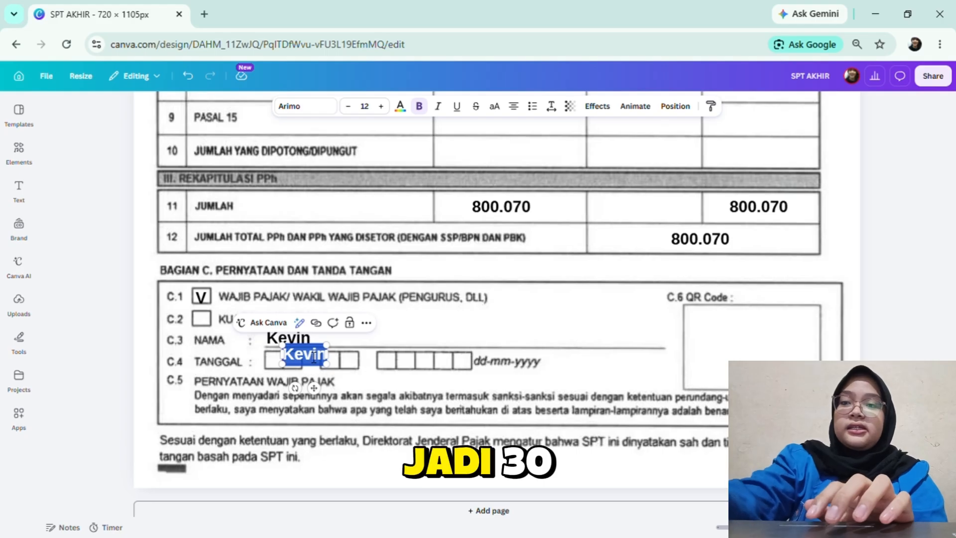
type("3")
left_click_drag(314, 388, 292, 400)
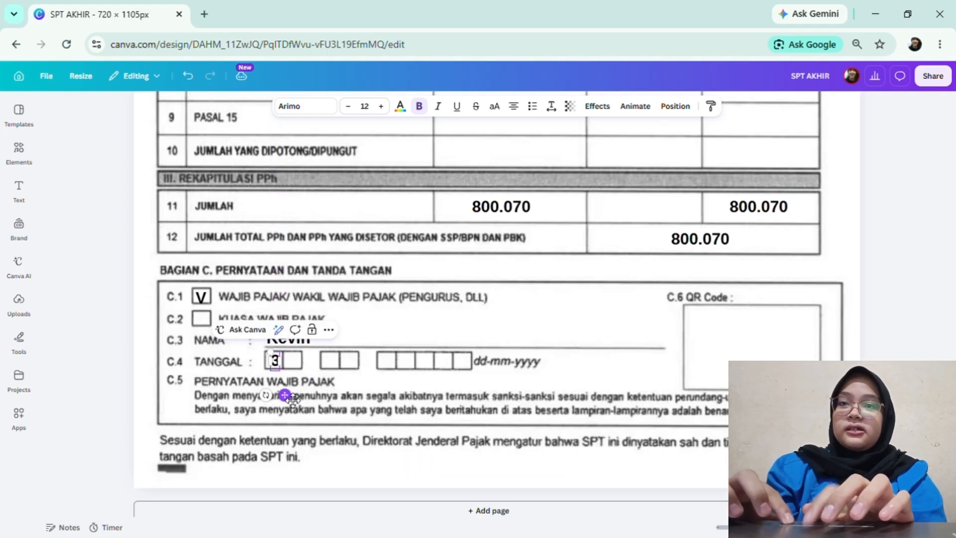
Step: Duplicate the day digit 3, place the copy in the second day box of C.4, and change it to 1
left_click(328, 329)
left_click(377, 135)
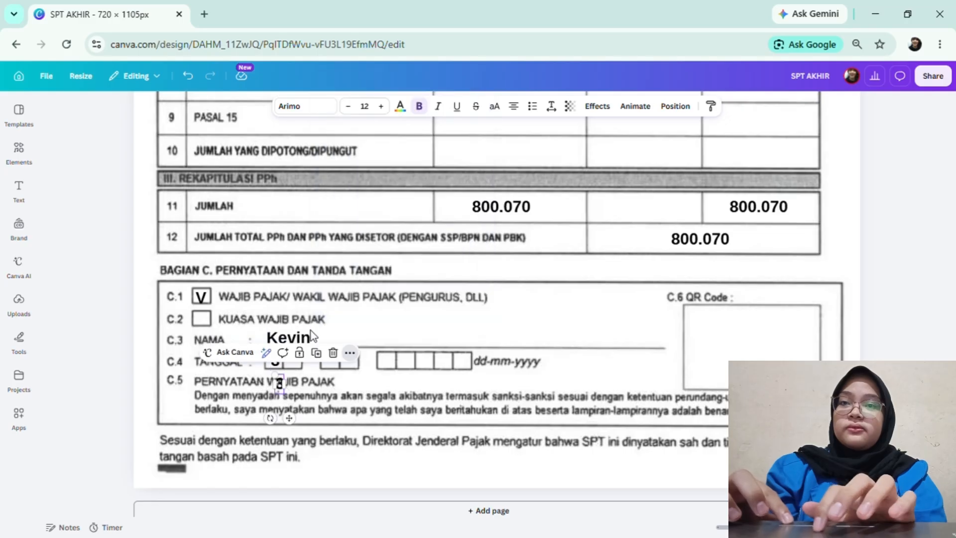
left_click_drag(304, 415, 307, 394)
double_click(294, 365)
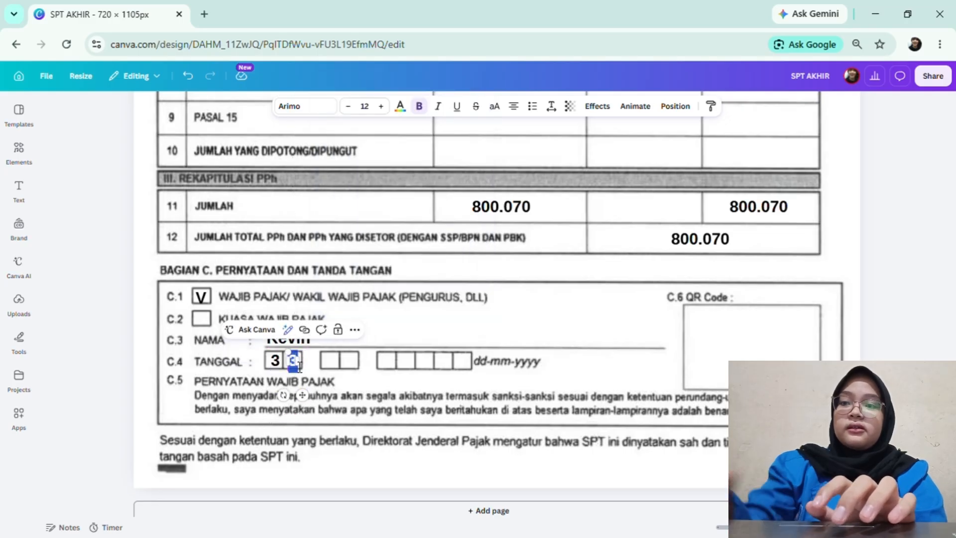
type("1")
Step: Duplicate the first day digit, place the copy in the first month box of C.4 Tanggal, and change it to 0
left_click(275, 359)
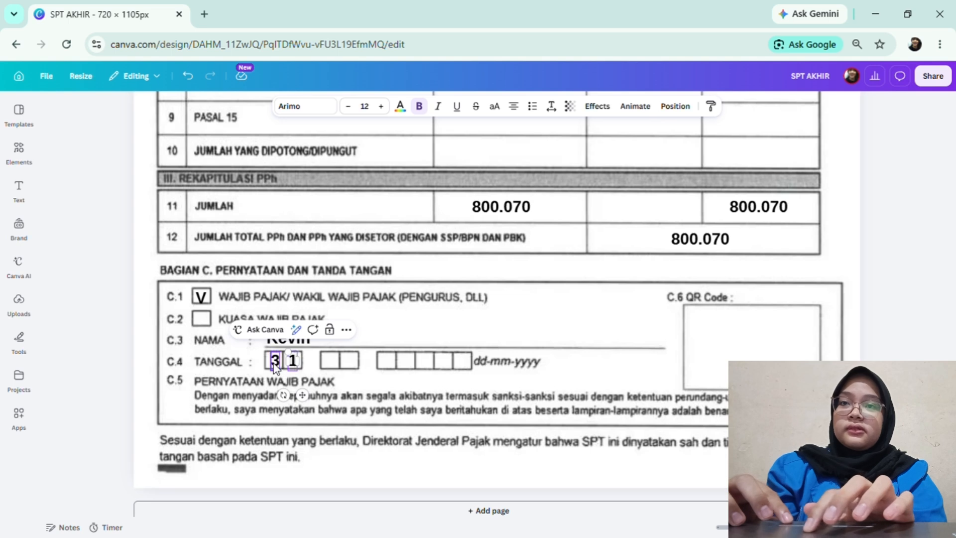
key("ctrl+d")
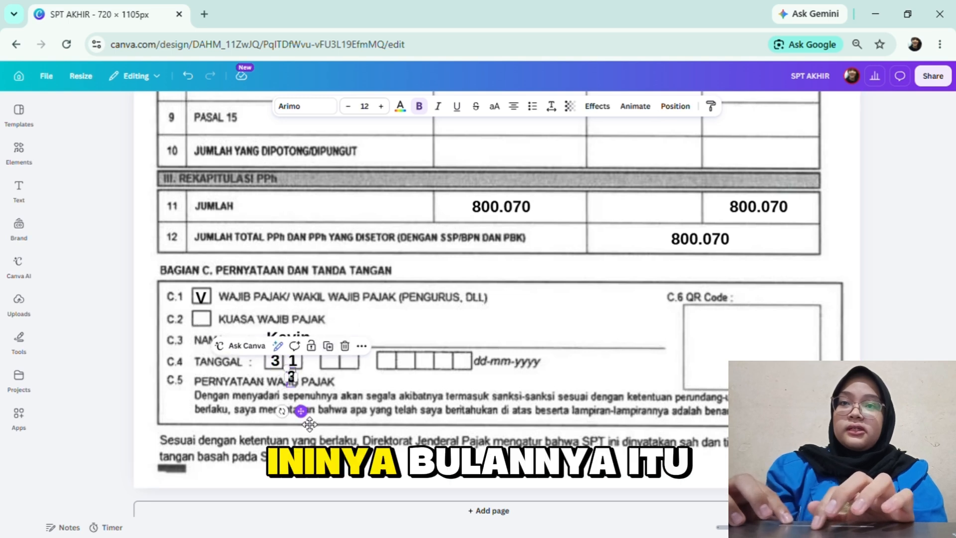
left_click_drag(301, 410, 343, 396)
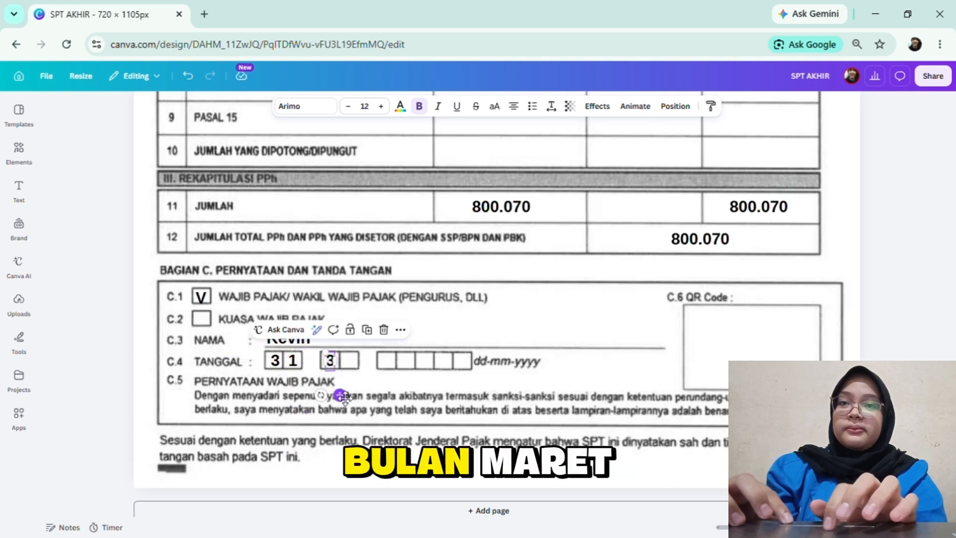
double_click(331, 361)
type("0")
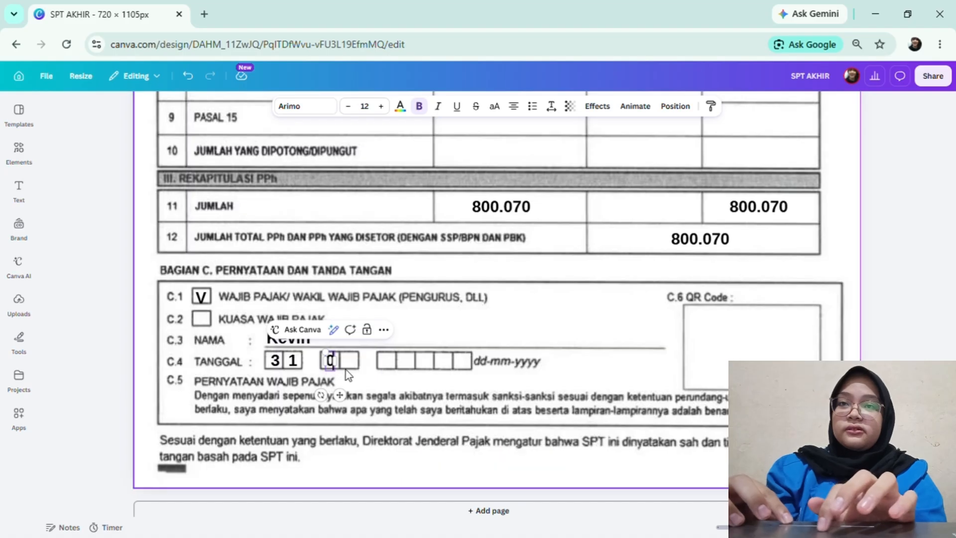
Step: Duplicate the month digit 0, change the copy to 3, and place it in the second month box of C.4
left_click(383, 329)
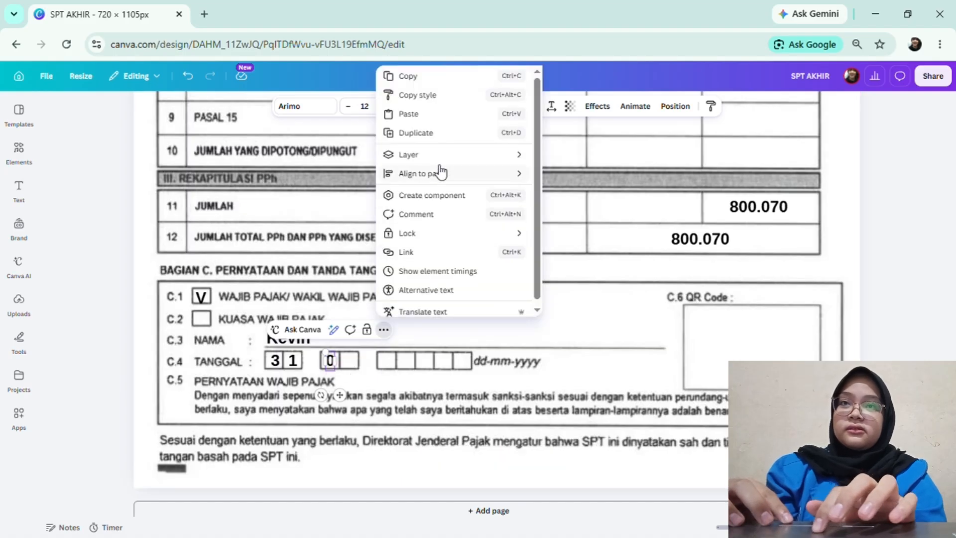
left_click(433, 135)
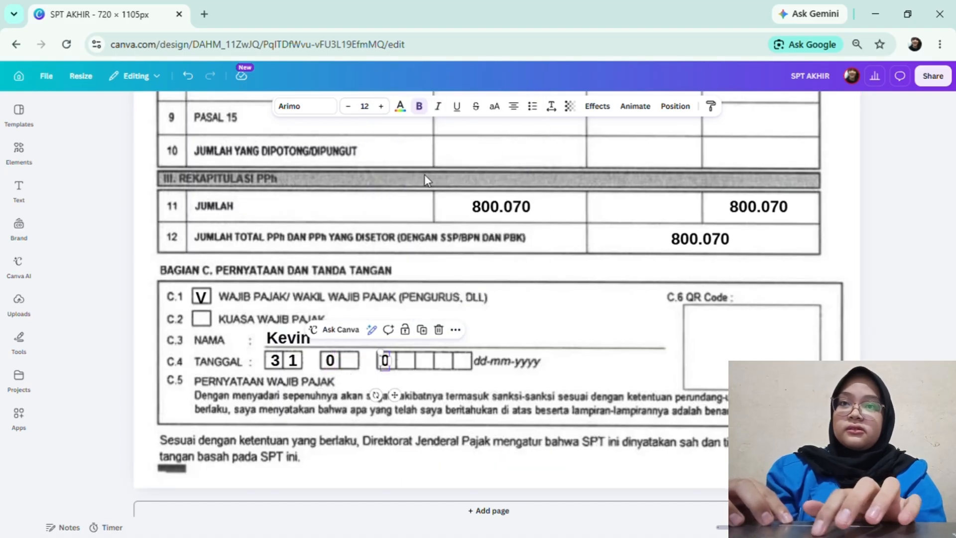
double_click(385, 362)
type("3")
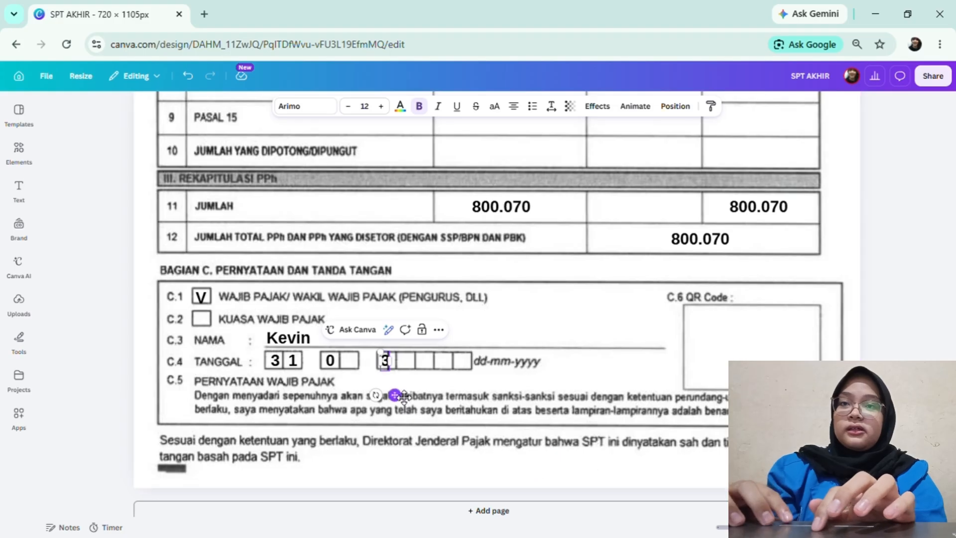
left_click_drag(404, 397, 367, 396)
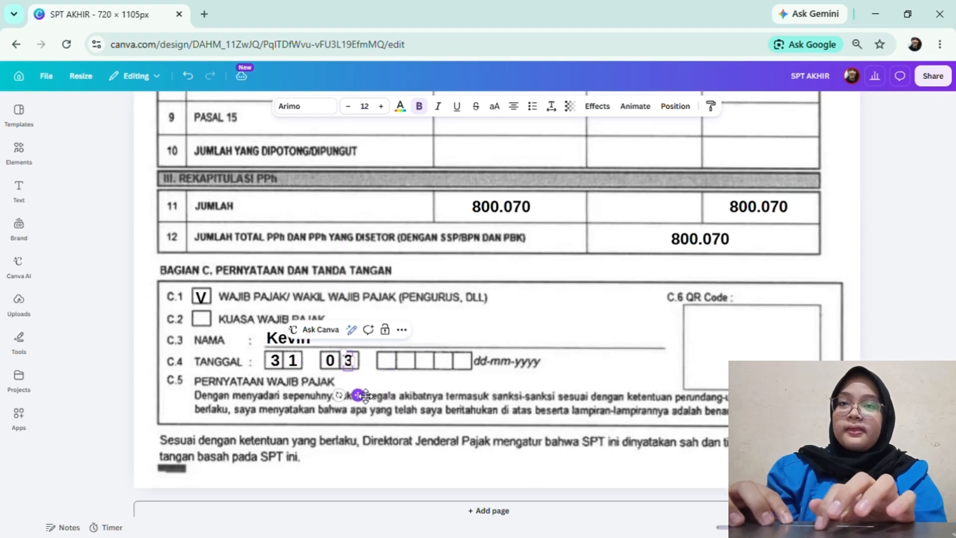
Step: Duplicate the second month digit, place the copy in the first year box of C.4 Tanggal, and change it to 2
left_click(403, 331)
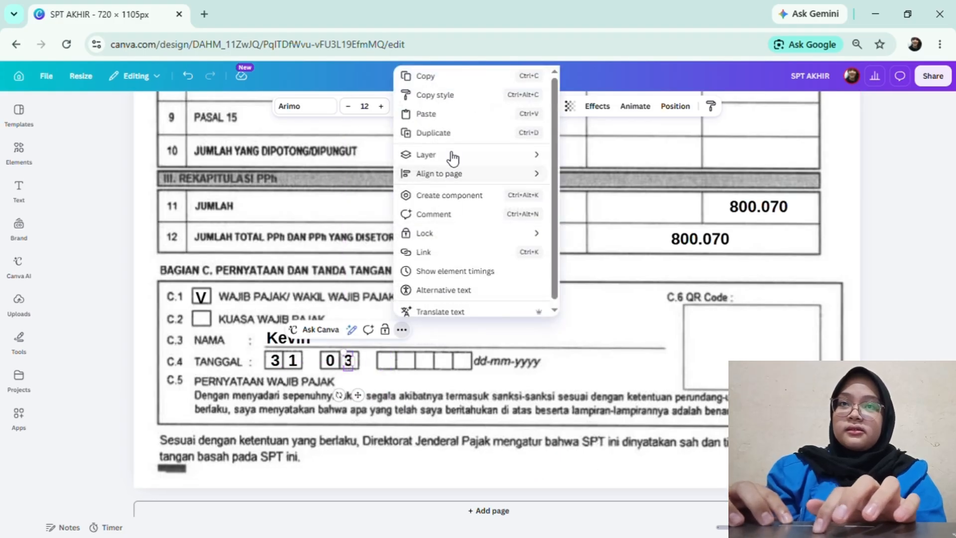
left_click(447, 133)
left_click_drag(382, 398, 403, 398)
double_click(386, 360)
type("2")
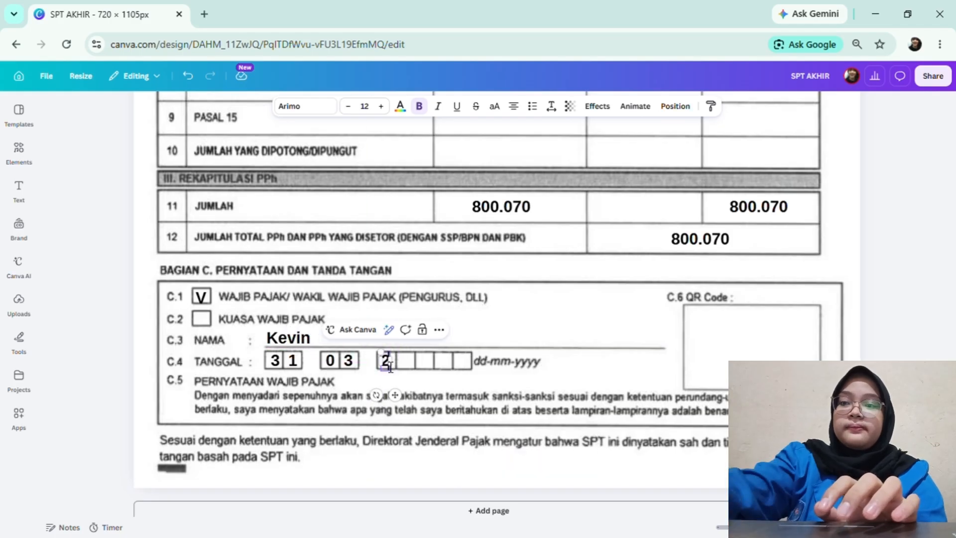
left_click(458, 356)
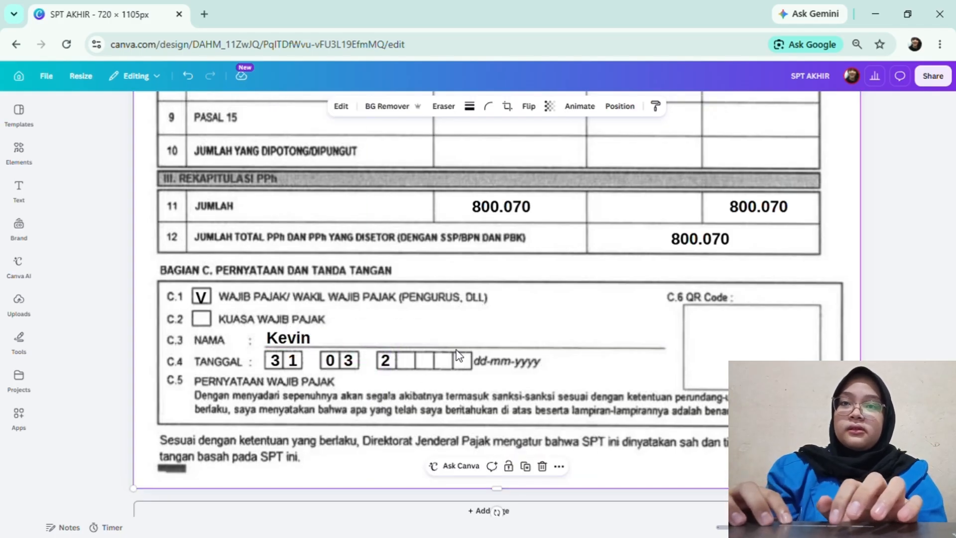
Step: Duplicate the first year digit, change the copy to 0, and place it in the second year box of C.4
left_click(386, 362)
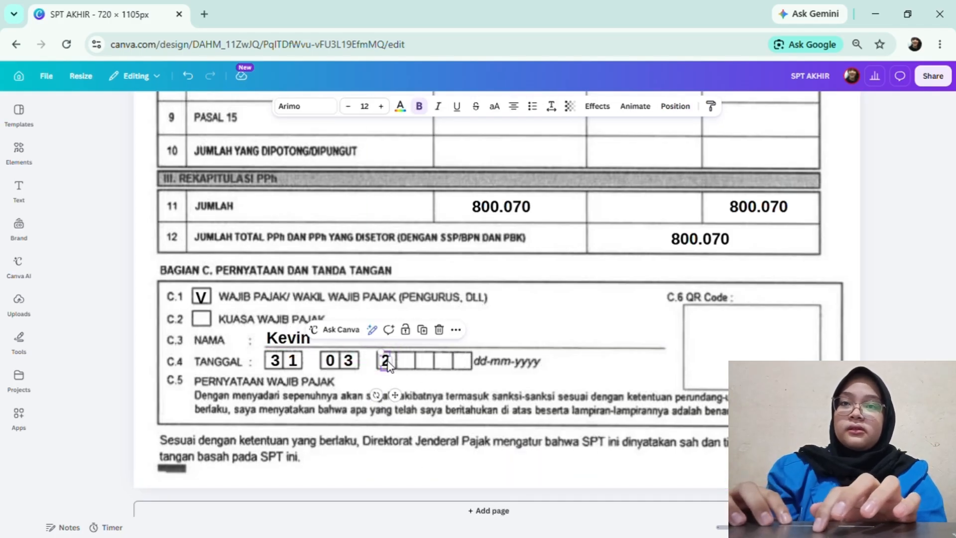
left_click(421, 329)
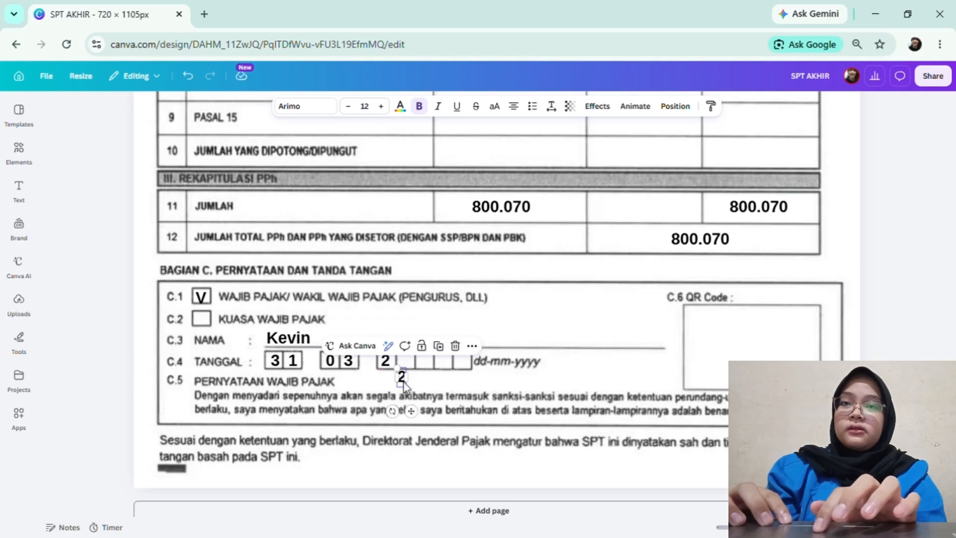
double_click(402, 379)
type("0")
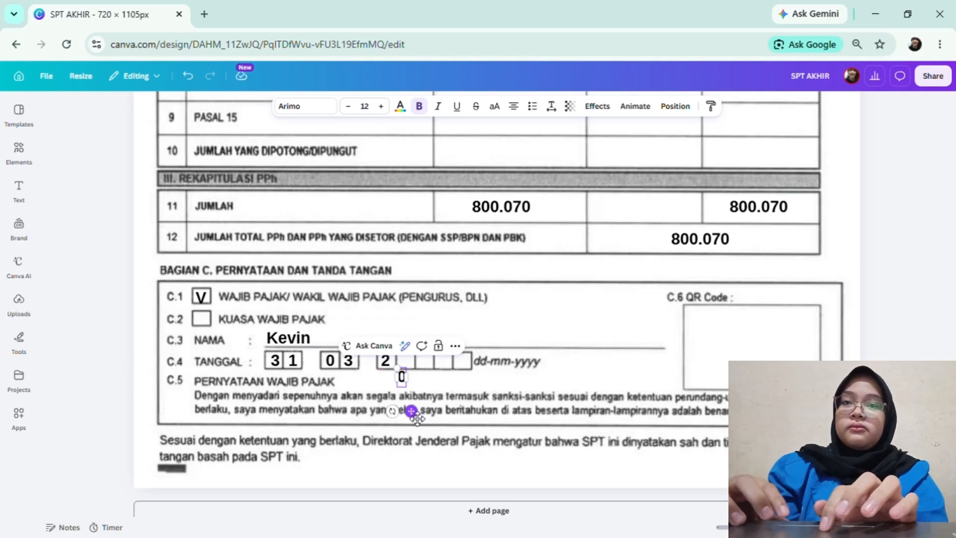
left_click_drag(417, 419, 423, 402)
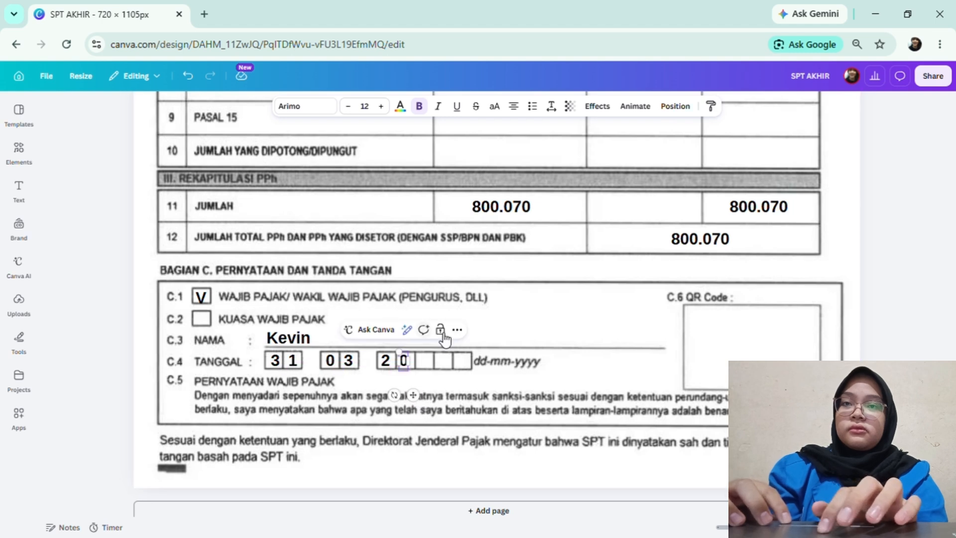
Step: Duplicate the year digit 0 into the third year box of C.4 Tanggal and change the copy to 2
left_click(457, 329)
left_click(501, 131)
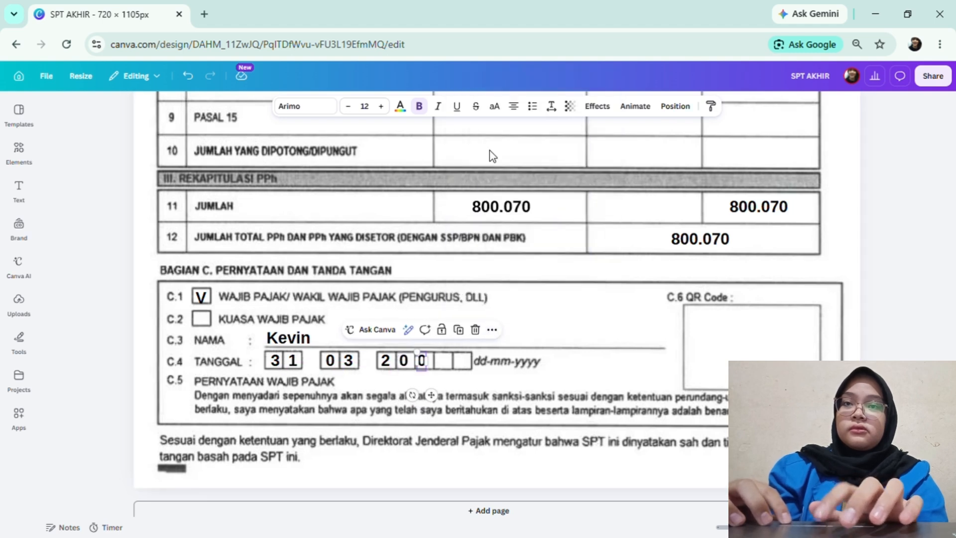
double_click(427, 362)
type("2")
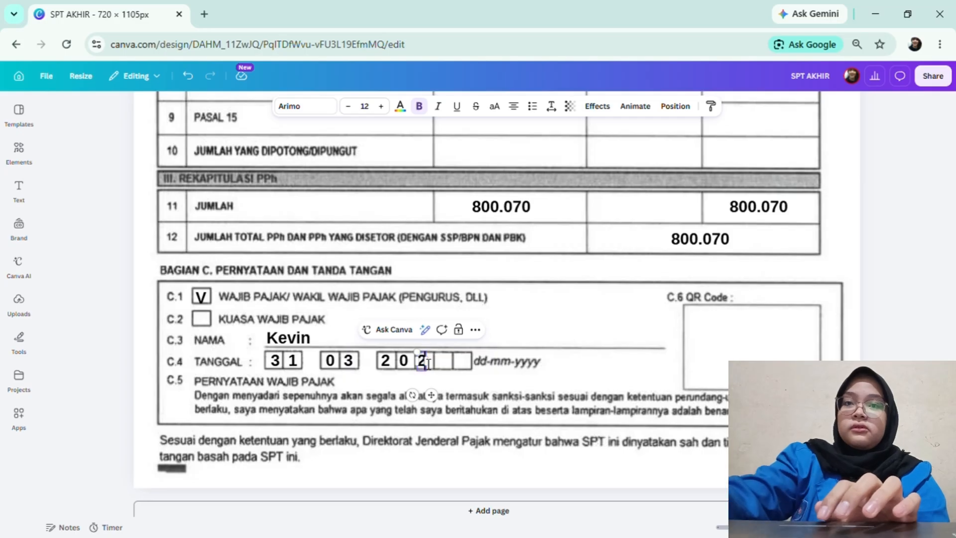
left_click(464, 383)
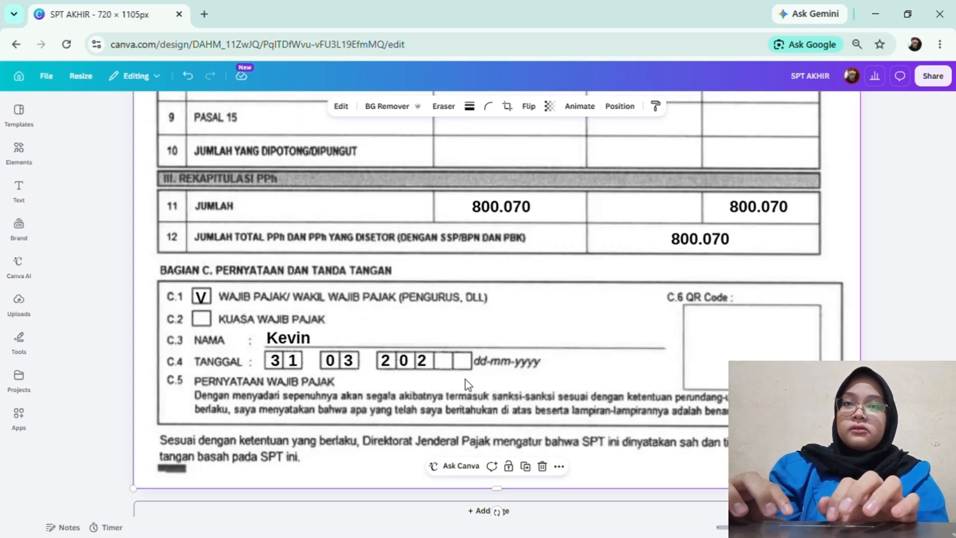
Step: Duplicate the third year digit, place the copy in the fourth year box of C.4, and set it to 6
left_click(421, 362)
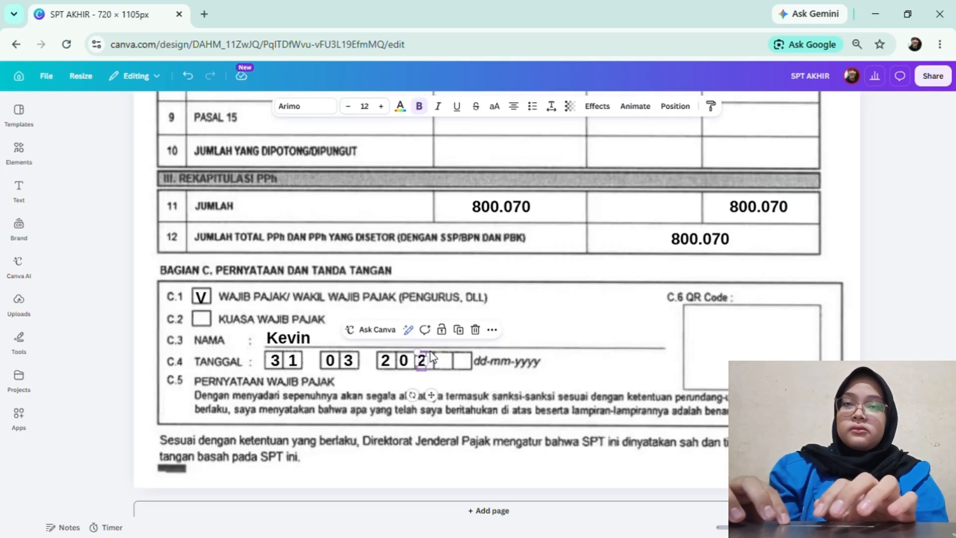
left_click(459, 330)
double_click(438, 381)
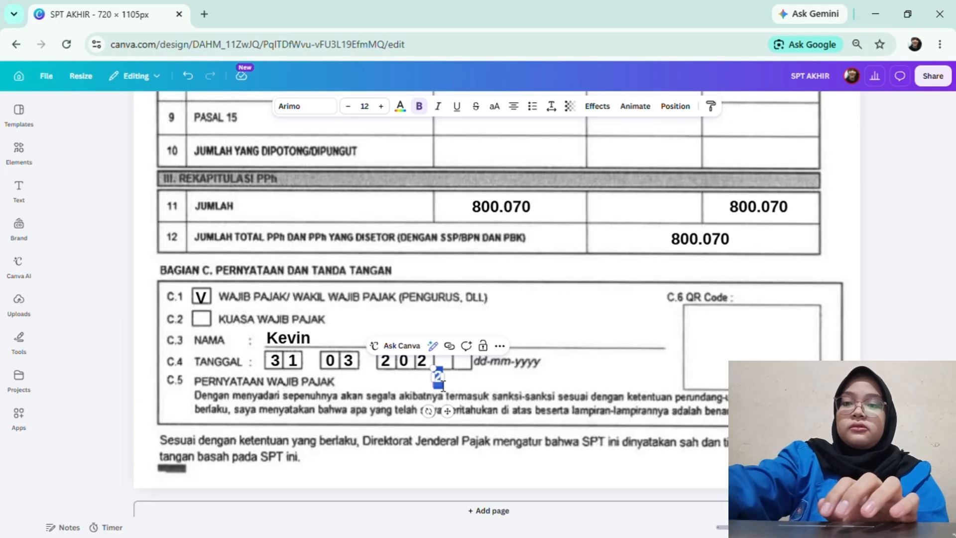
type("5")
left_click_drag(447, 410, 459, 406)
double_click(439, 364)
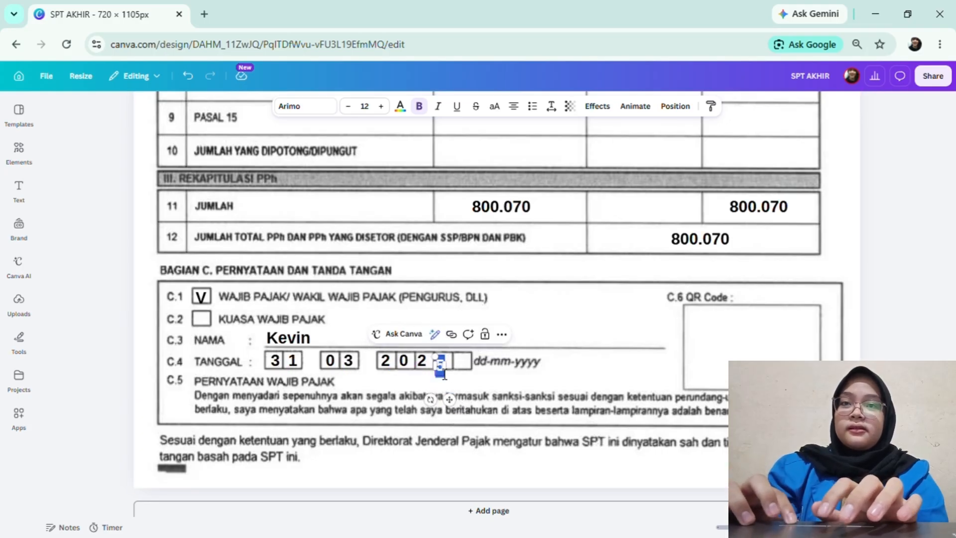
type("6")
left_click_drag(462, 406, 462, 404)
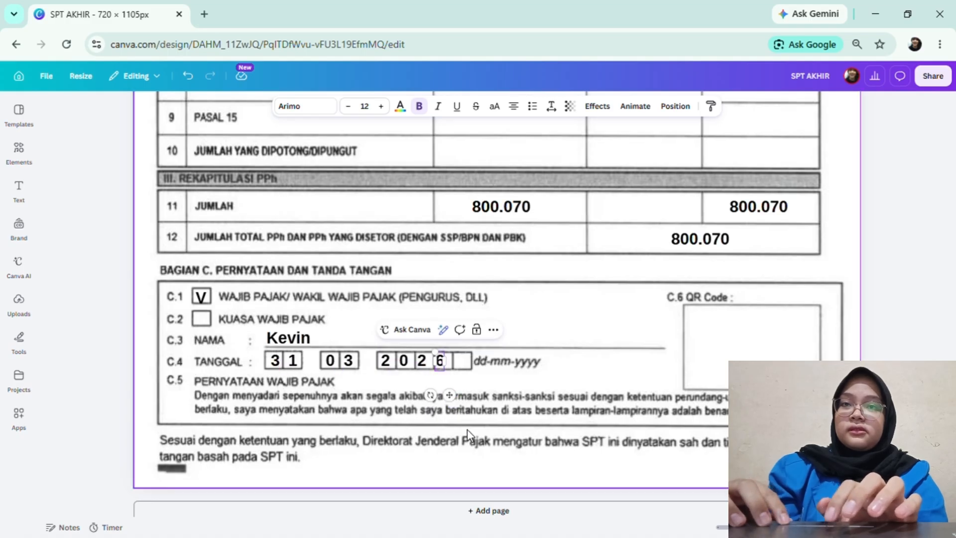
left_click(466, 429)
scroll(467, 429, "down", 1)
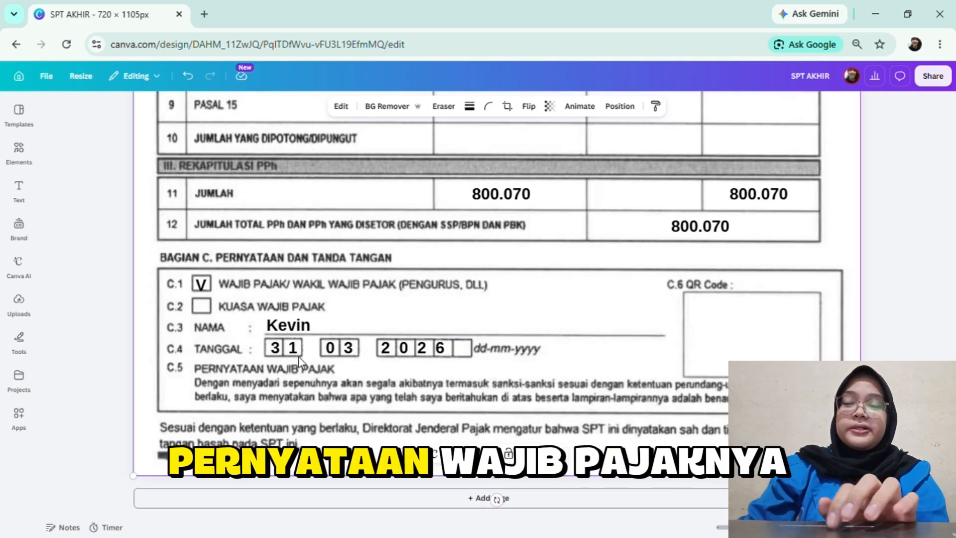